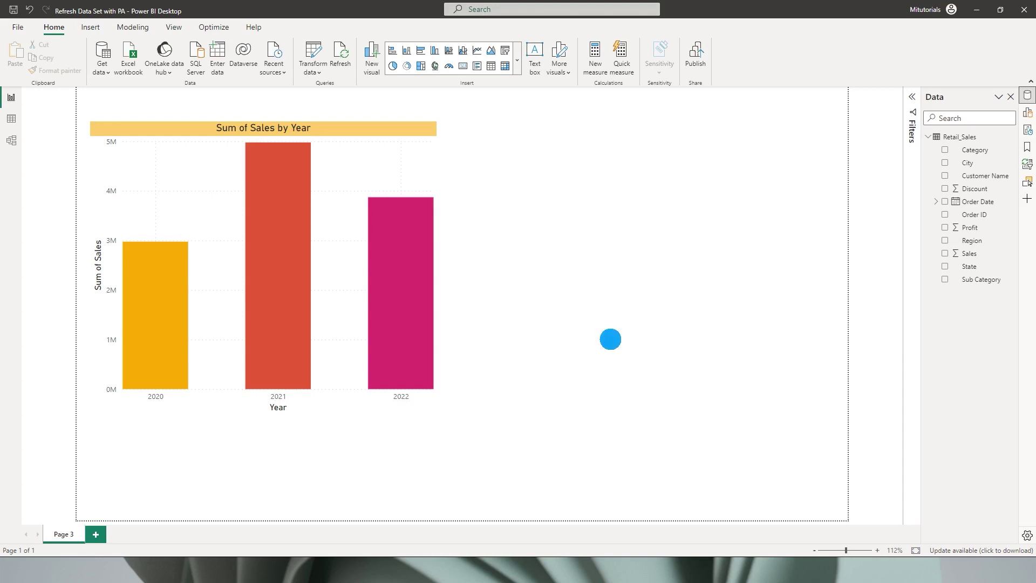
Add a Power Automate visual to the report page from the Visuals gallery.
click(758, 182)
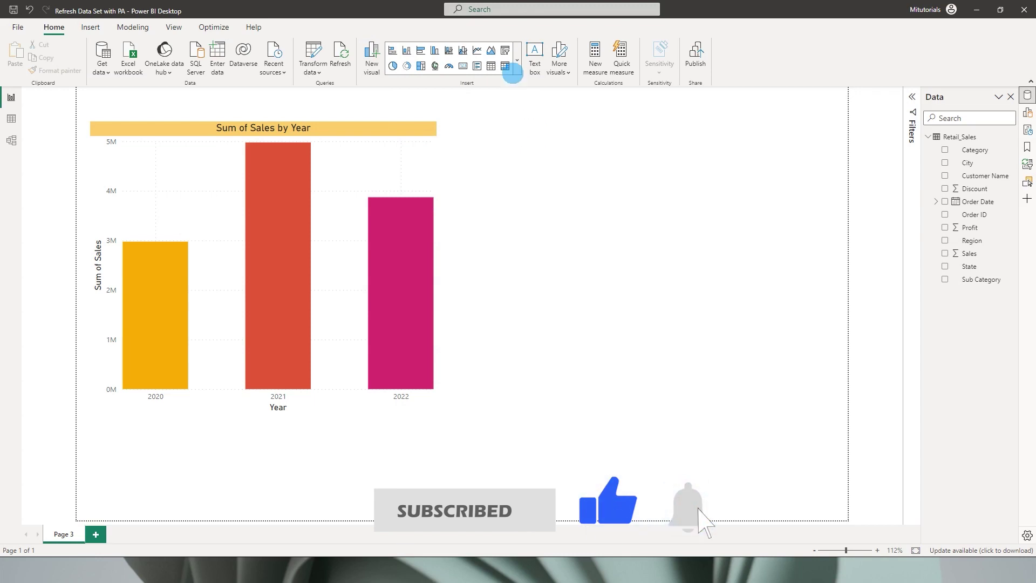
click(516, 63)
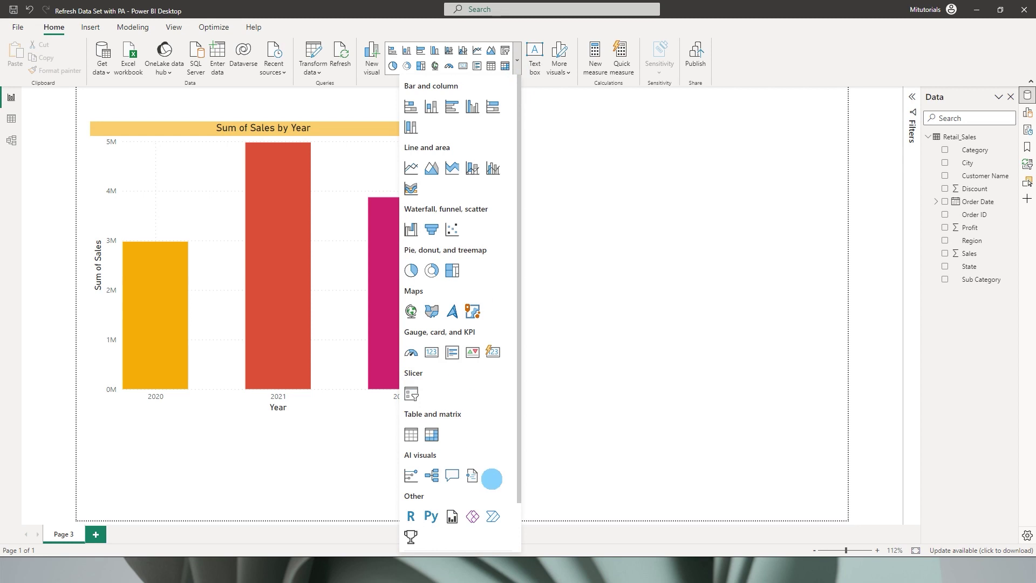
click(493, 516)
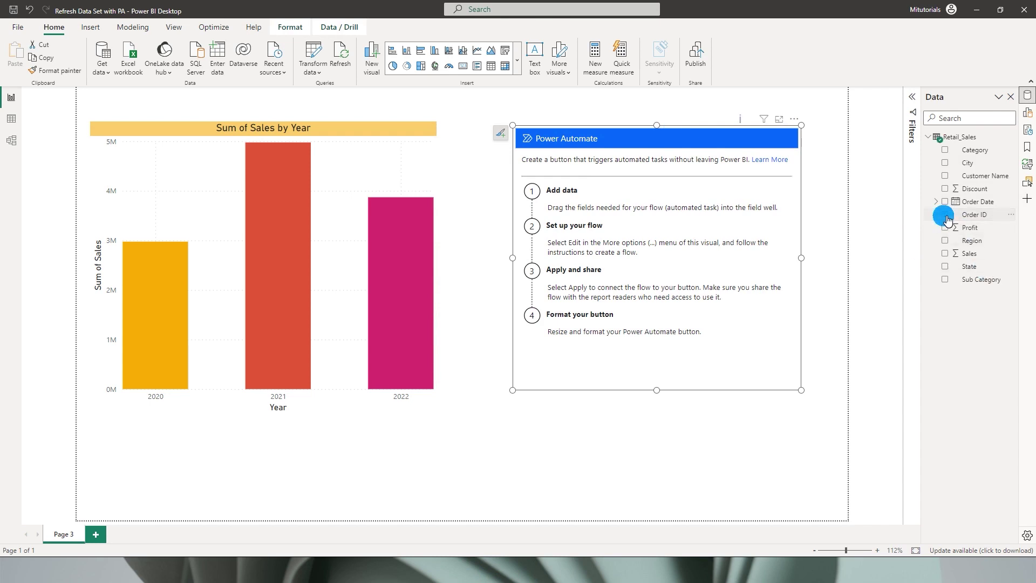
Give the Power Automate visual Order ID as its field and open its flow for editing.
click(946, 215)
click(794, 119)
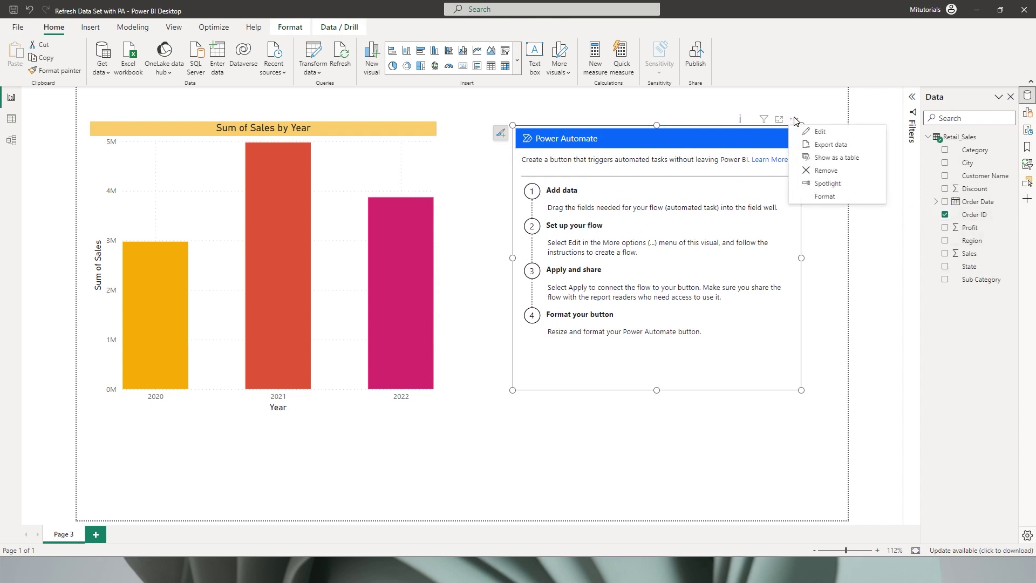
click(816, 132)
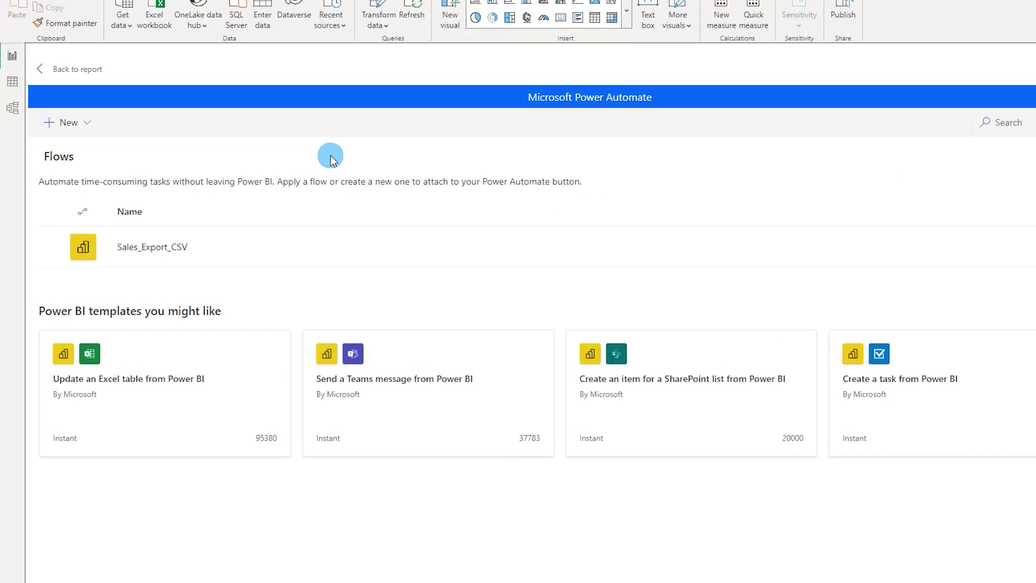
Create a new instant cloud flow that starts with the Power BI button clicked trigger.
click(78, 123)
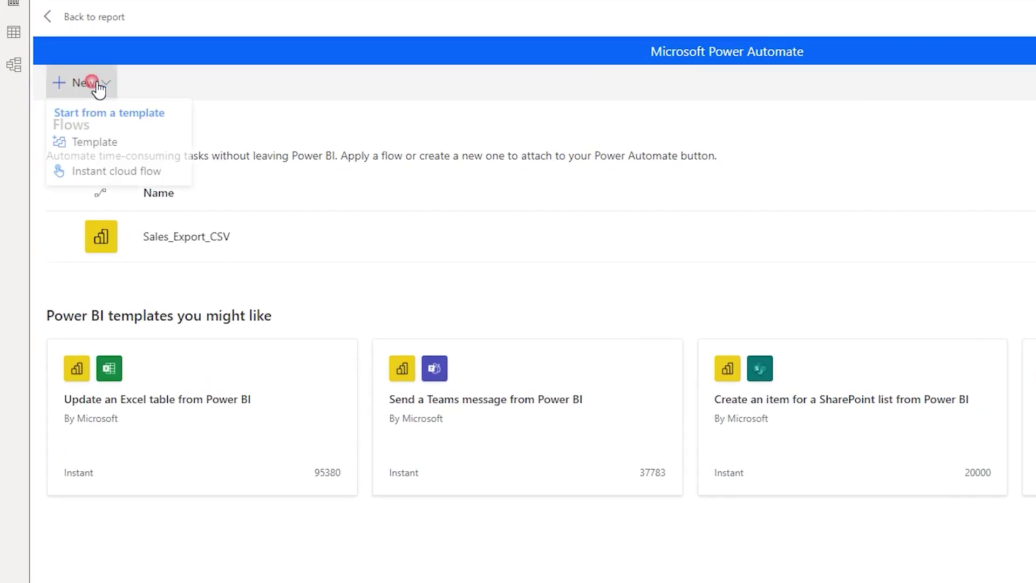
click(116, 175)
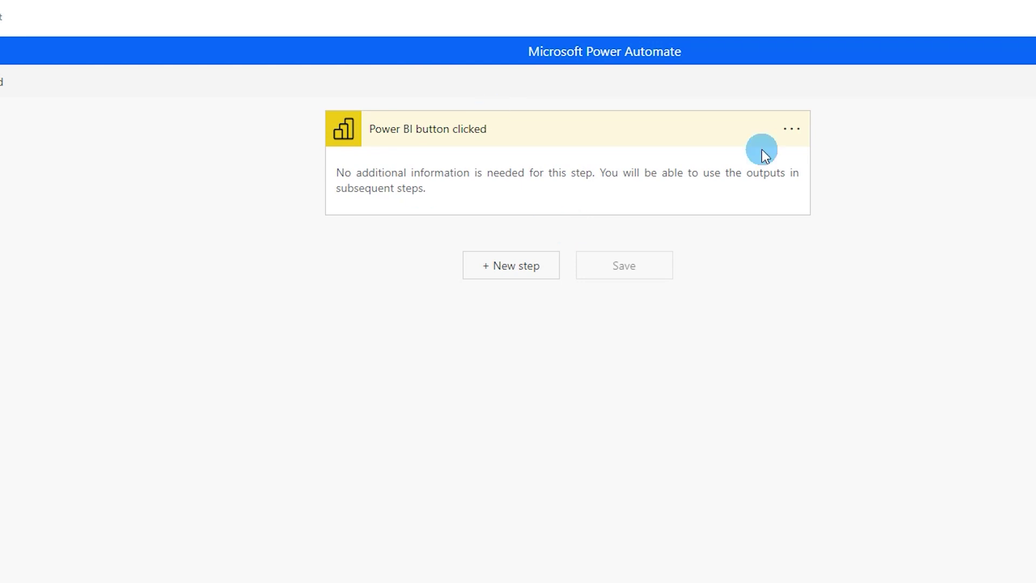
Add a Refresh a dataset action after the button trigger, found by searching 'refresh data'.
click(515, 273)
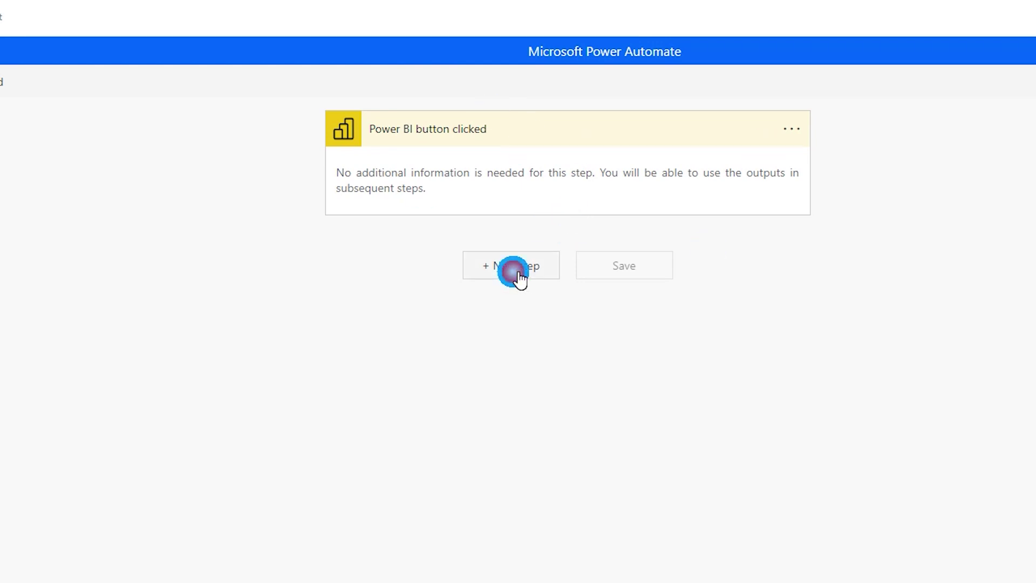
click(480, 241)
text(r)
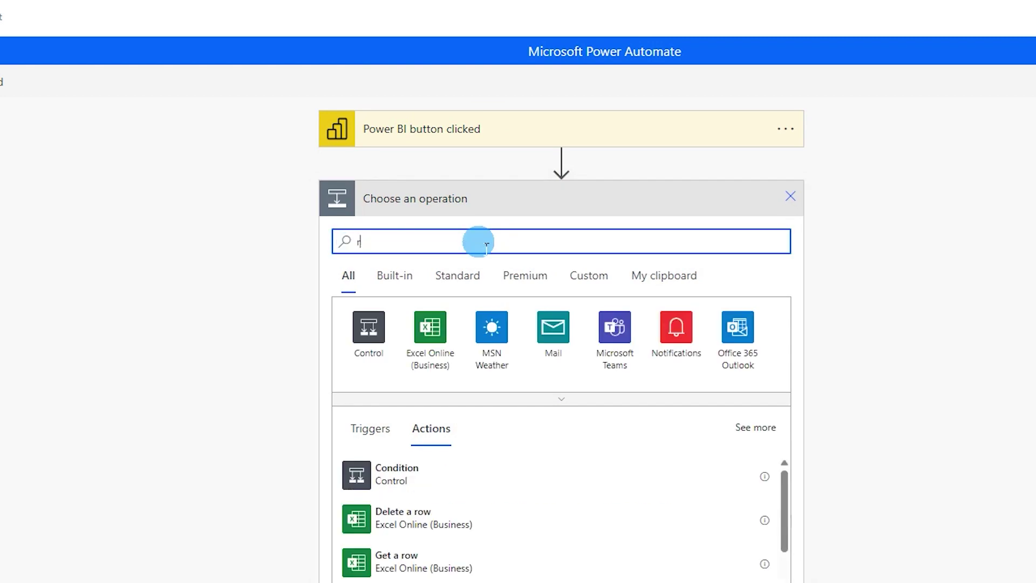
text(efresh data)
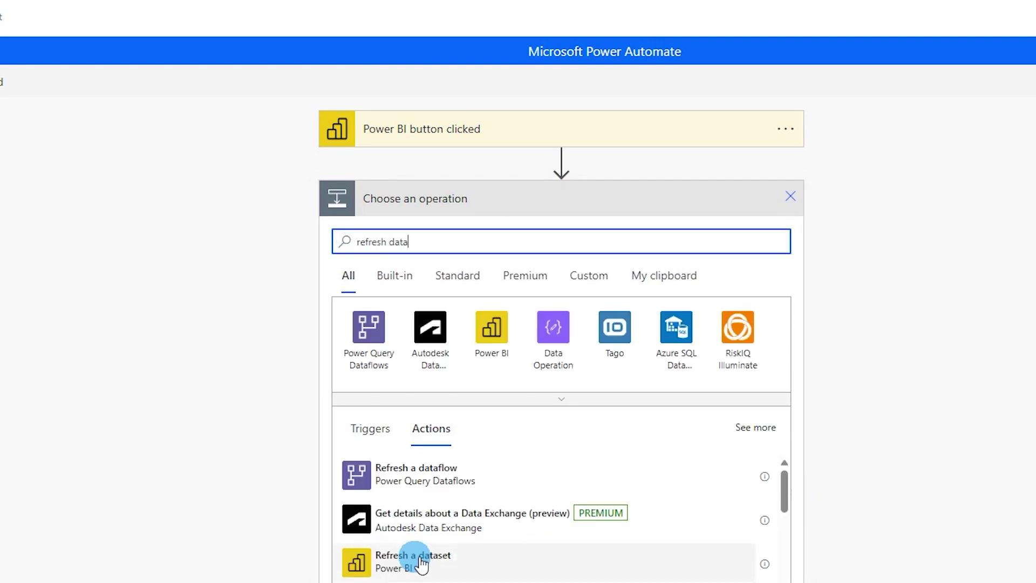
click(439, 560)
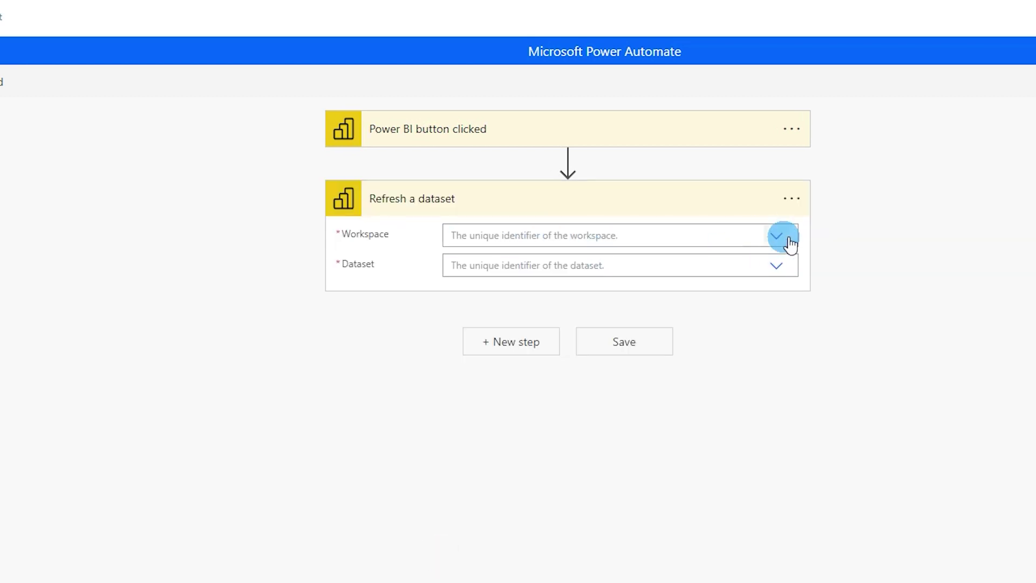
Set the action to workspace Tutorials and dataset Refresh Data Set with PA, then save.
click(778, 238)
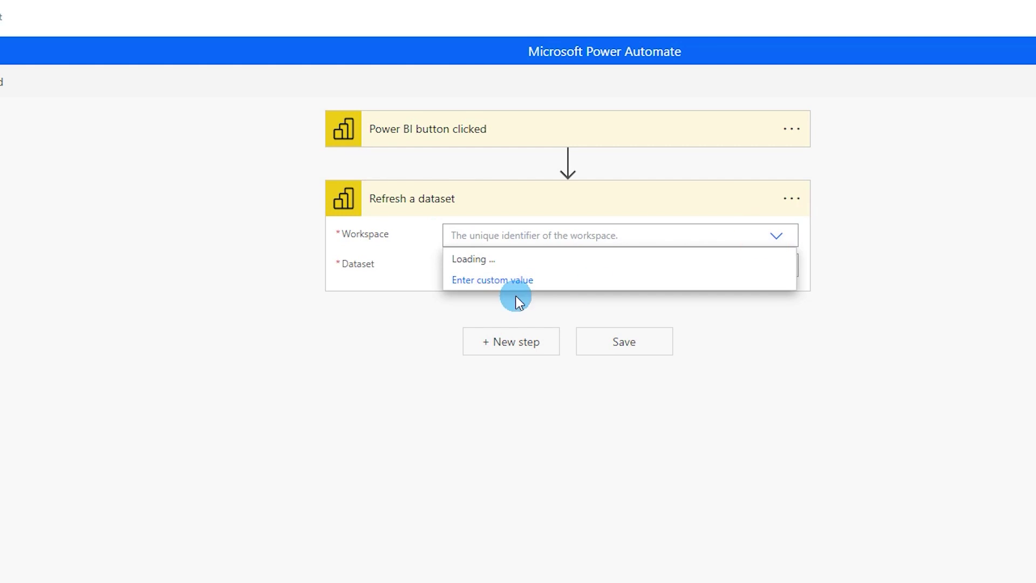
click(476, 287)
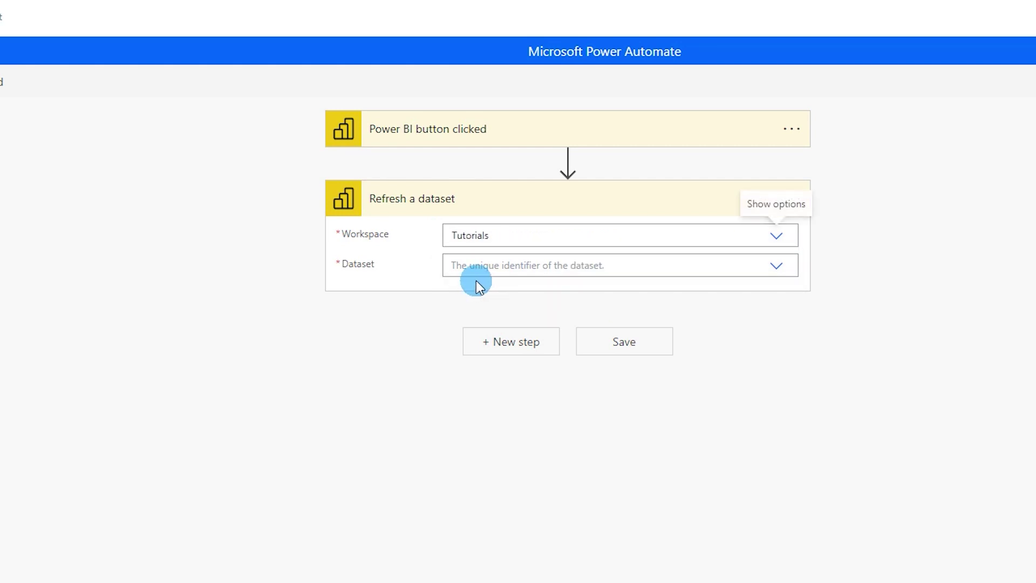
click(502, 272)
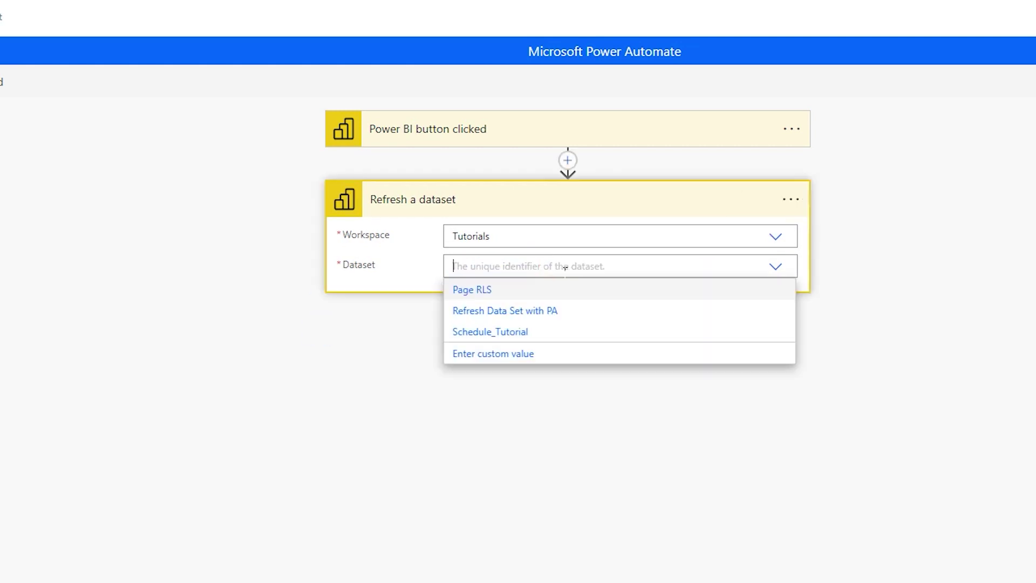
click(488, 316)
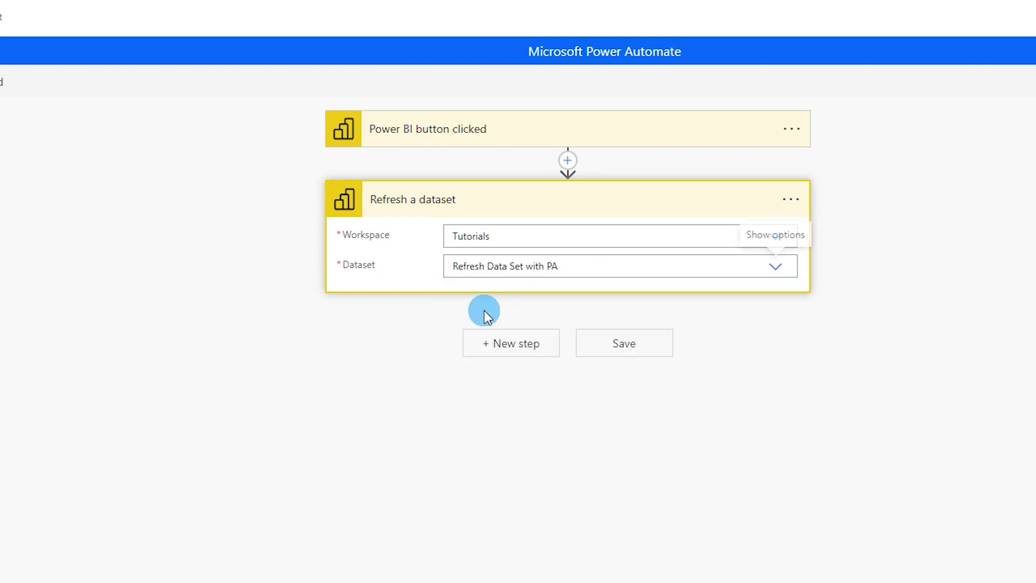
click(625, 351)
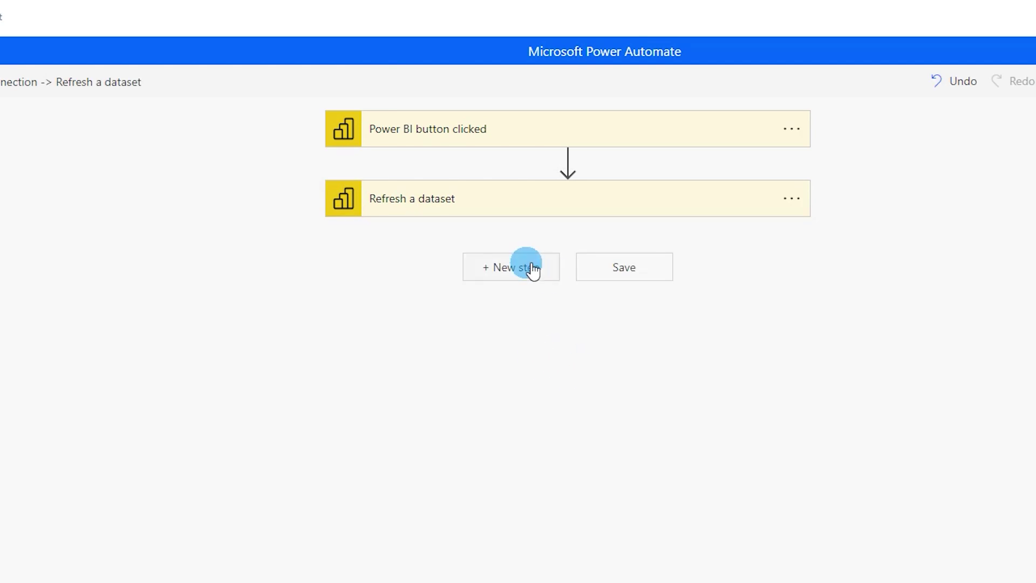
Add a Send an email (V2) action after the refresh step.
click(533, 268)
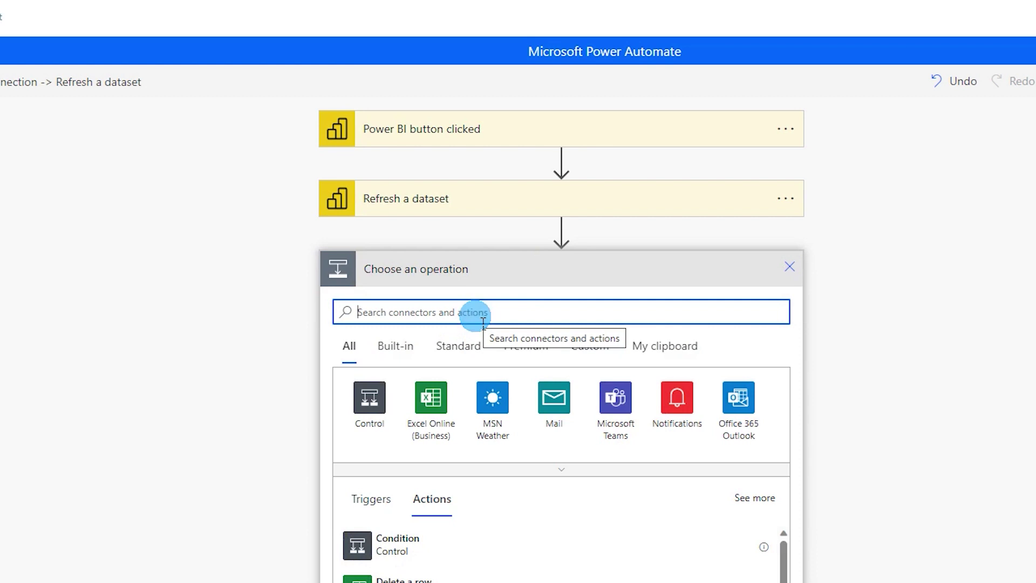
text(send mail)
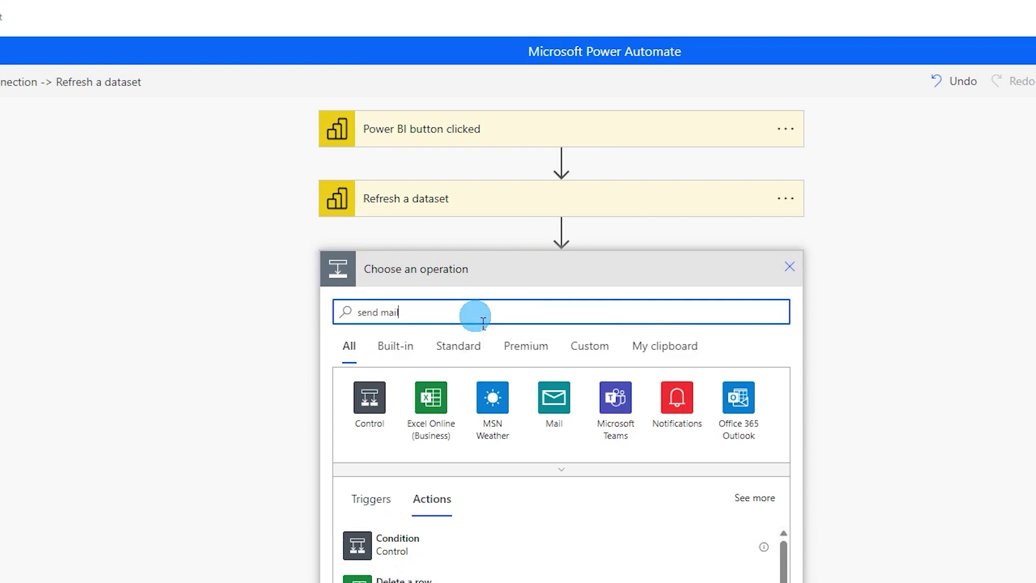
scroll(588, 539, down, 3)
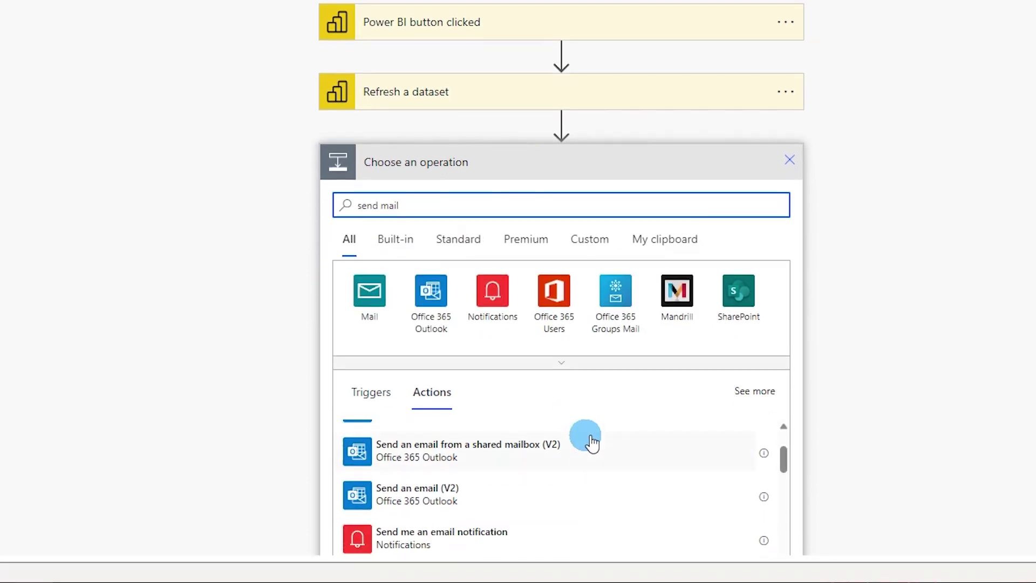
click(447, 492)
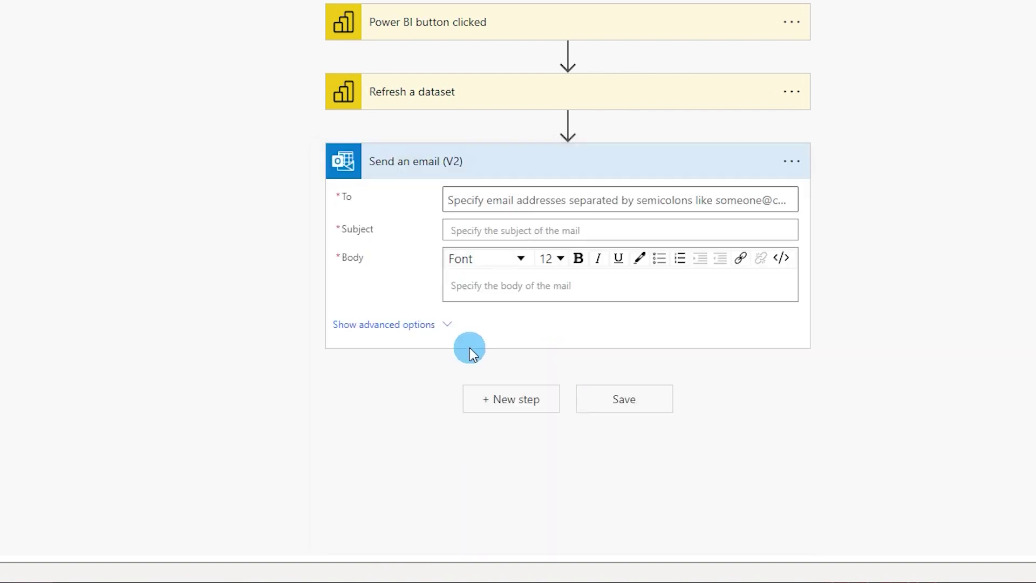
Paste the recipient's e-mail address and type the subject 'Dataset has Been refreshed'.
click(494, 200)
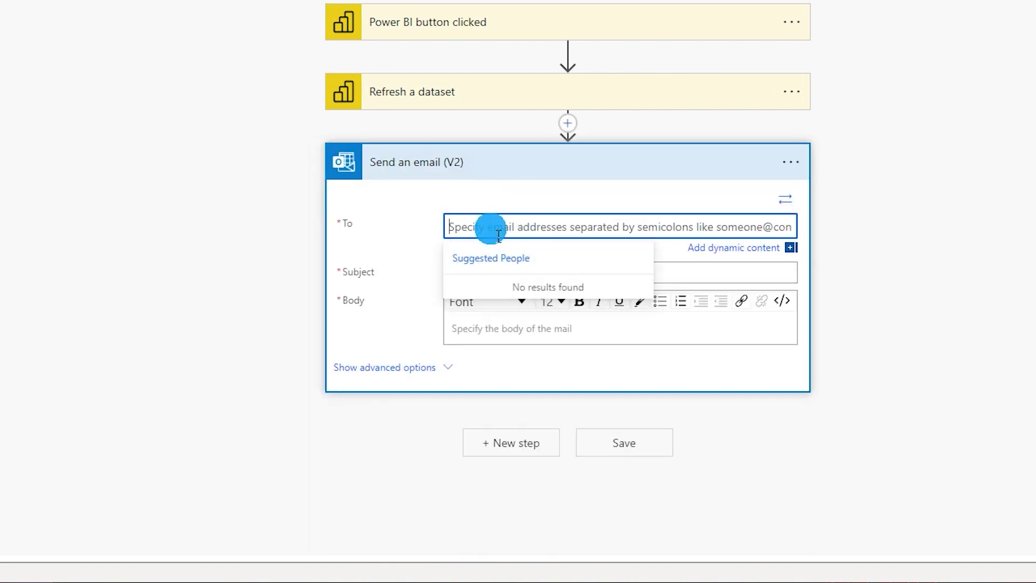
key(ctrl+v)
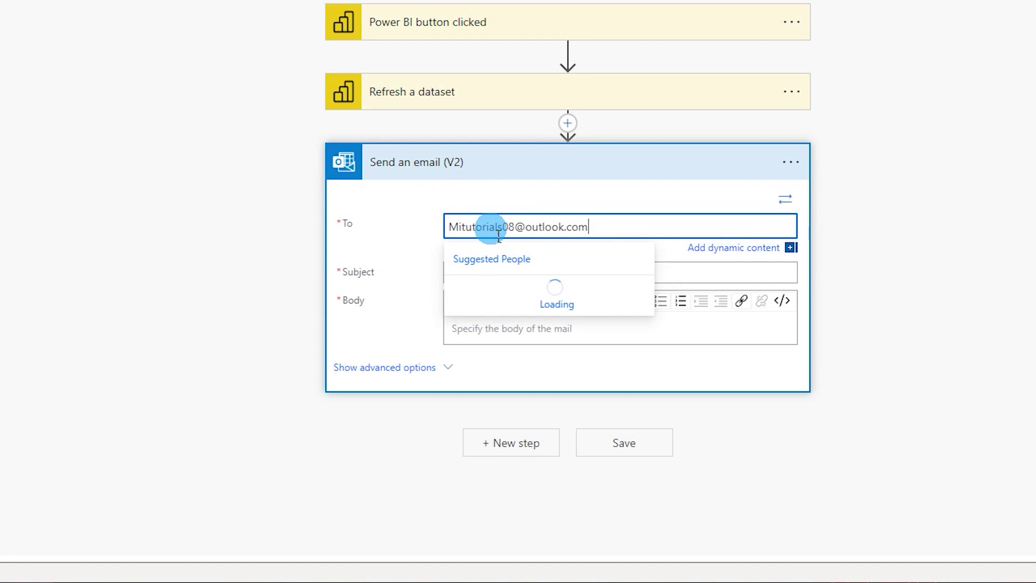
key(Tab)
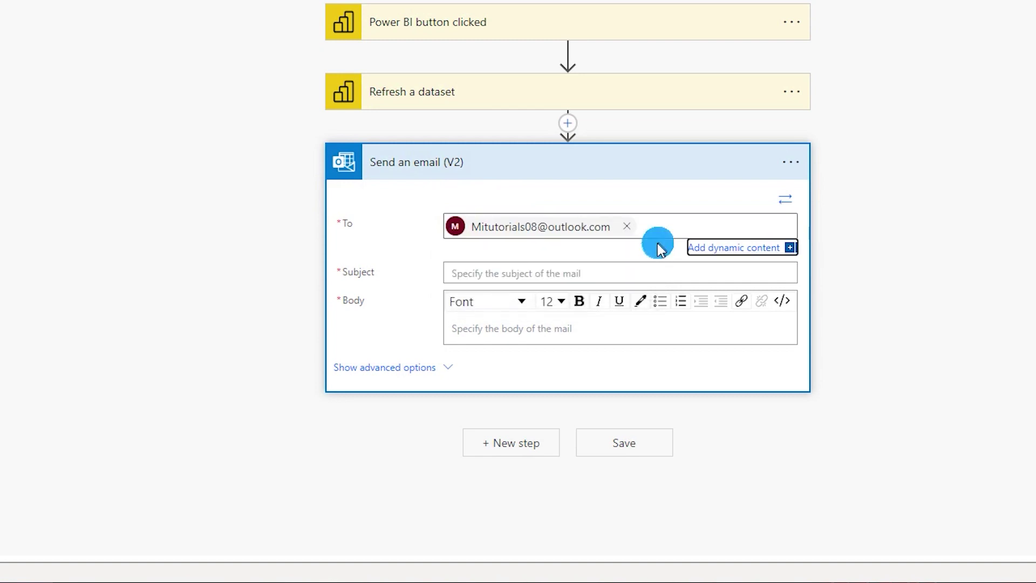
click(518, 274)
text(Data)
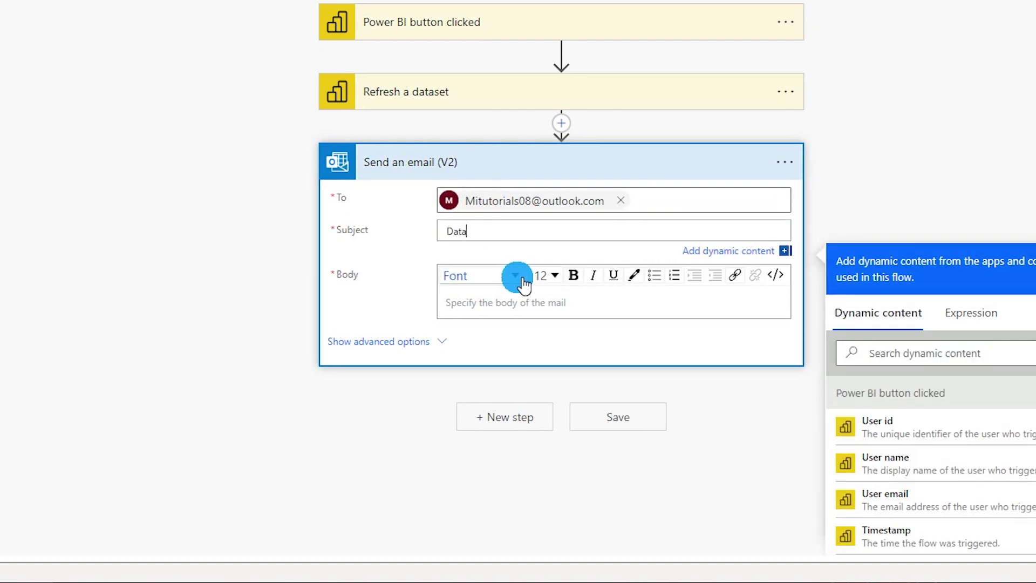
key(BackSpace)
text(s)
key(BackSpace)
text(set has Been r)
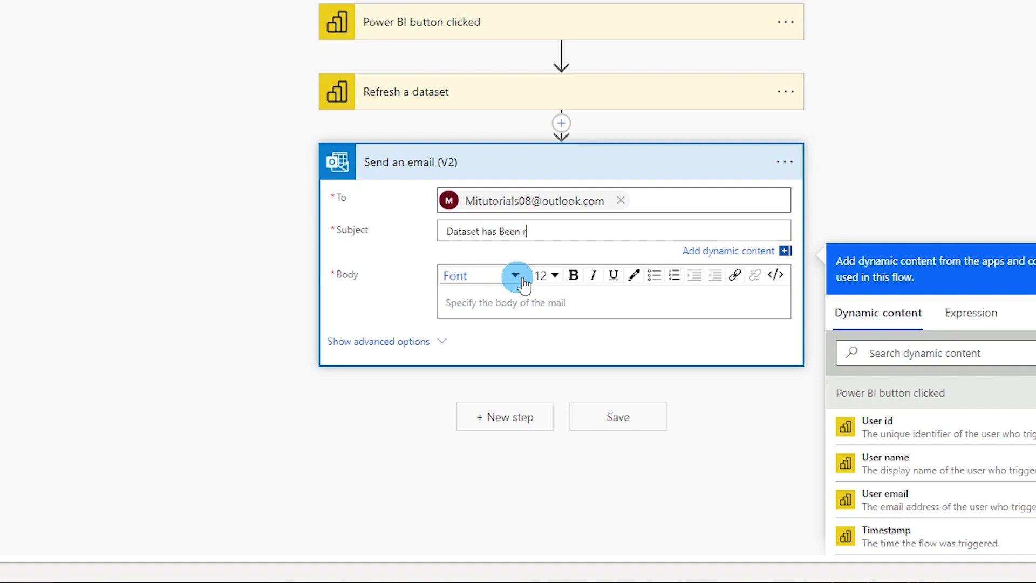
text(efreshed)
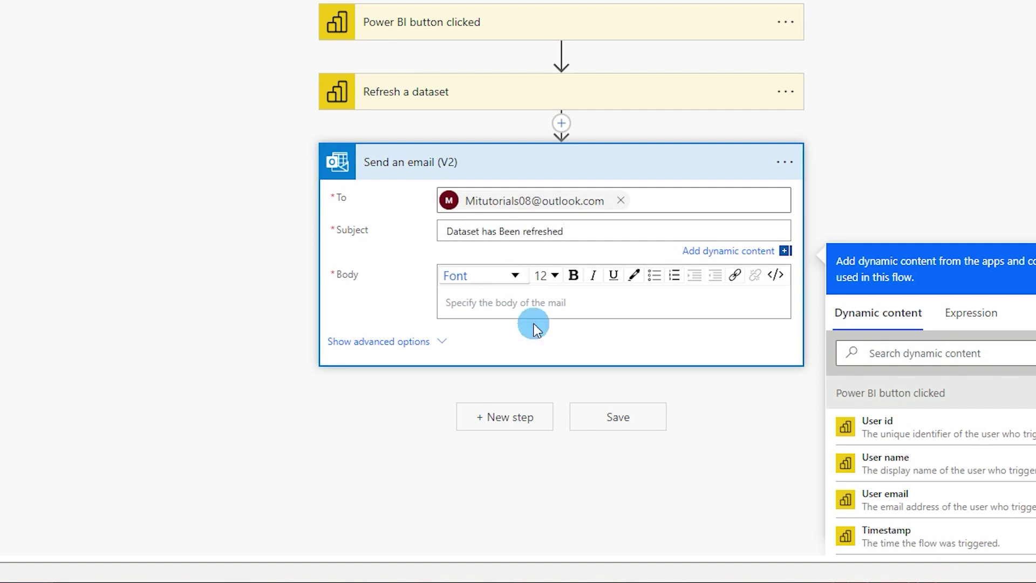
Copy 'Dataset has Been refreshed' into the email body, save and apply the flow, then return to the report.
click(615, 426)
click(614, 429)
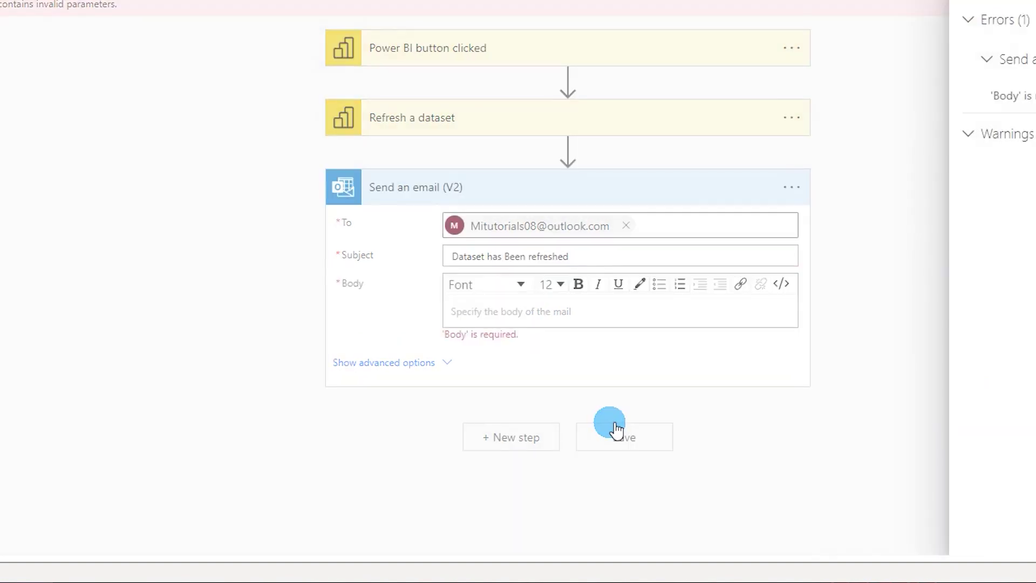
click(516, 317)
drag(586, 259, 398, 259)
key(ctrl+c)
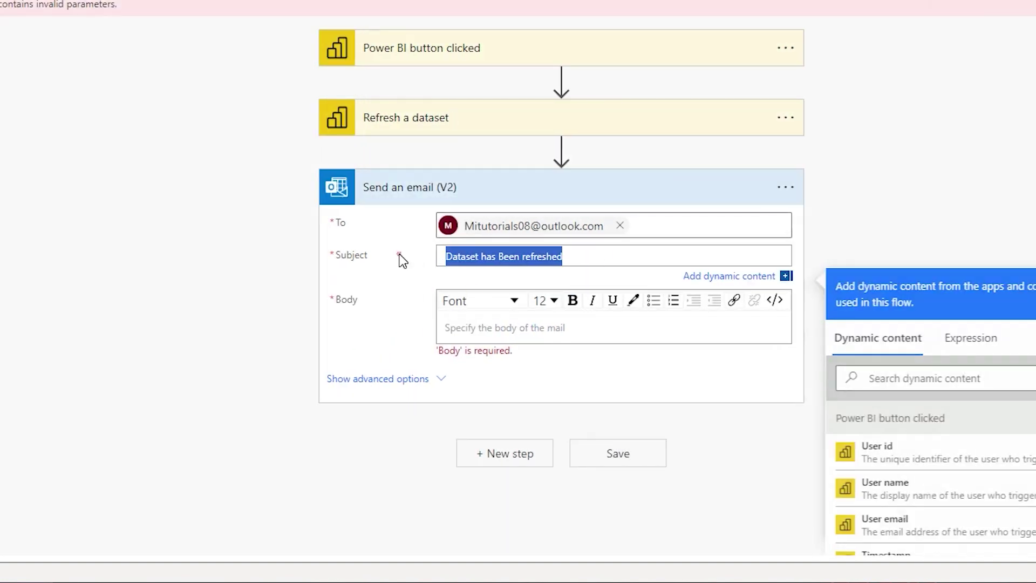
click(484, 319)
key(ctrl+v)
click(621, 448)
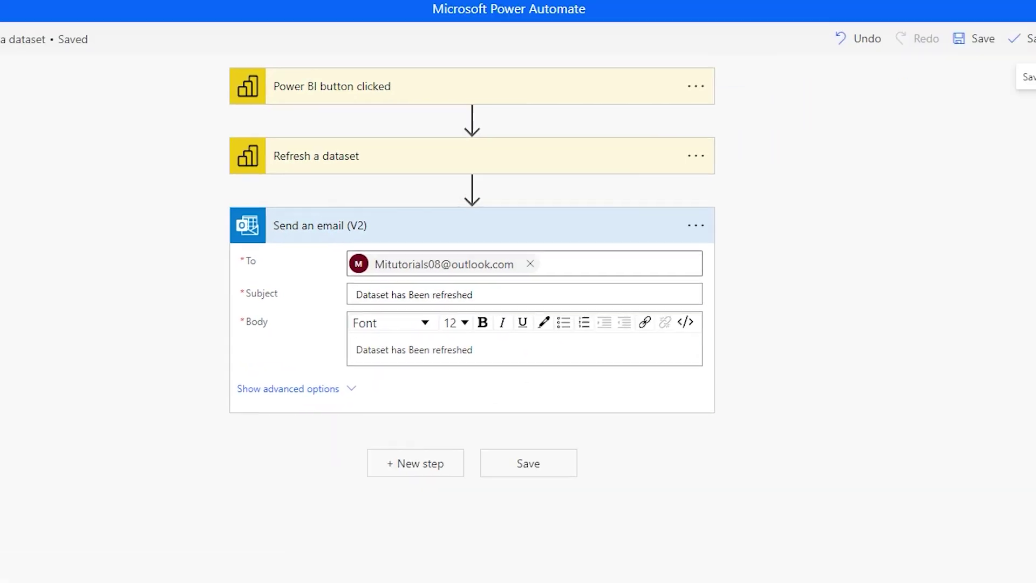
click(971, 103)
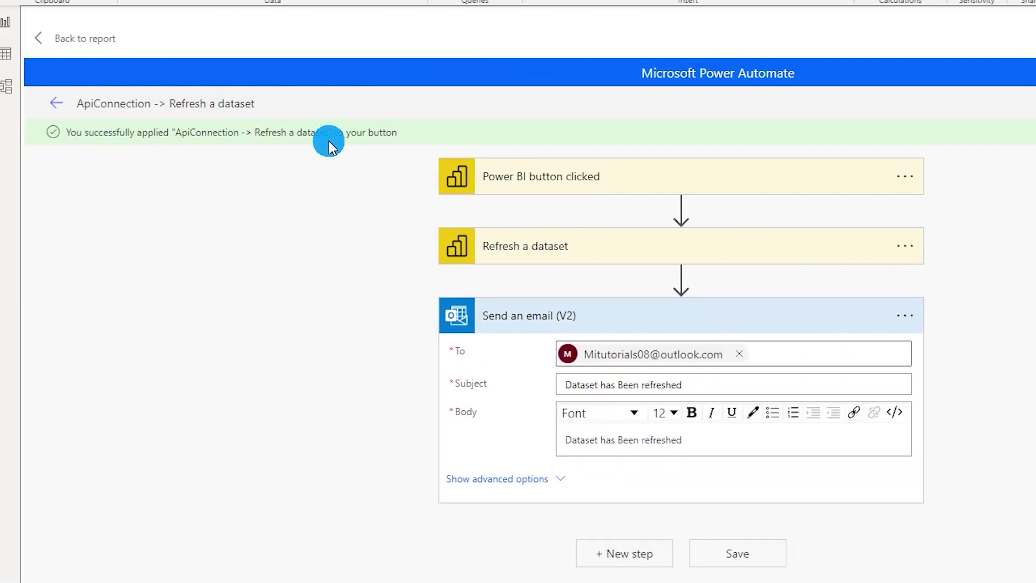
click(67, 39)
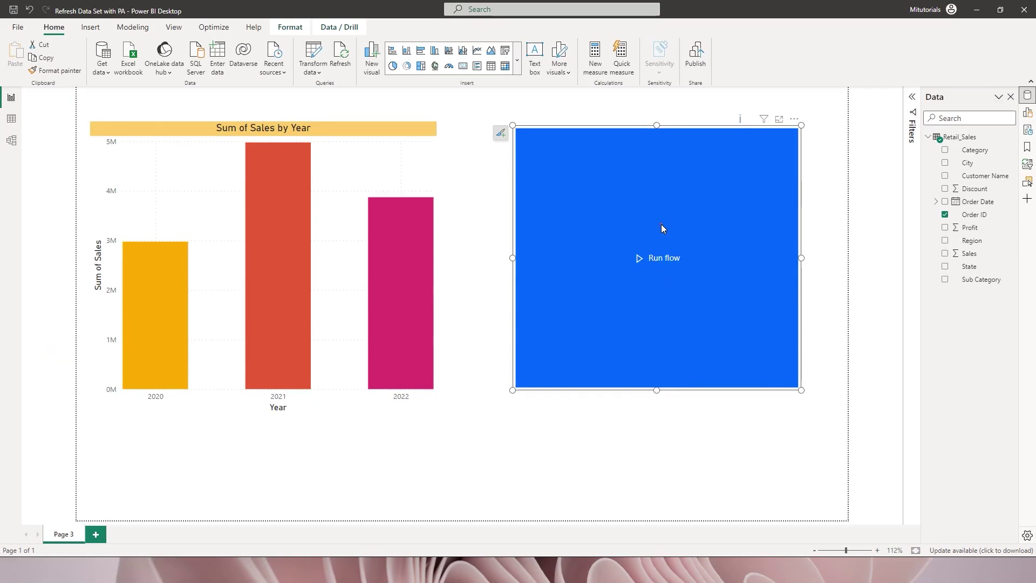
Shrink the flow button into a small box beside the chart at the top right.
drag(648, 227, 587, 201)
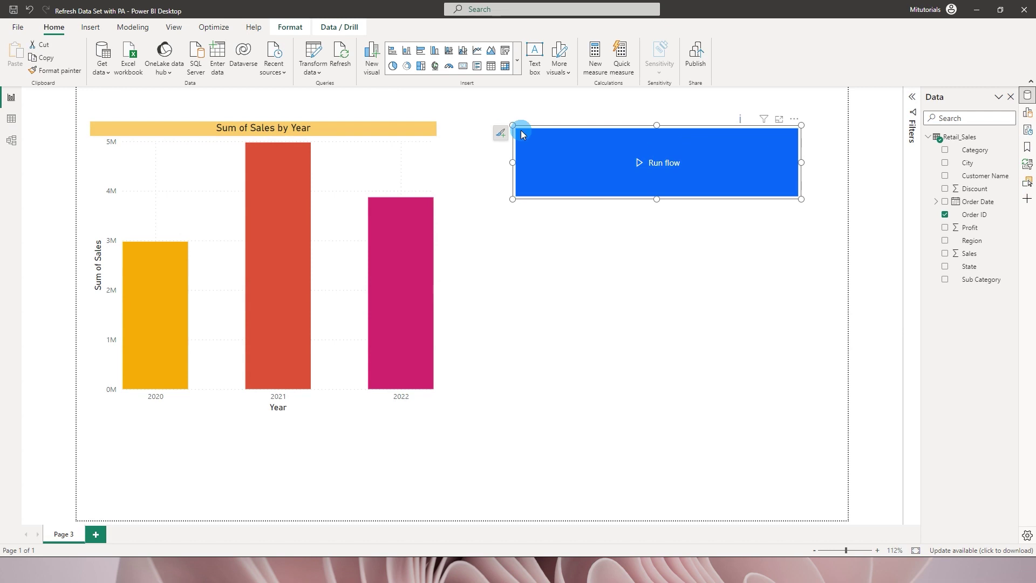
drag(512, 125, 681, 153)
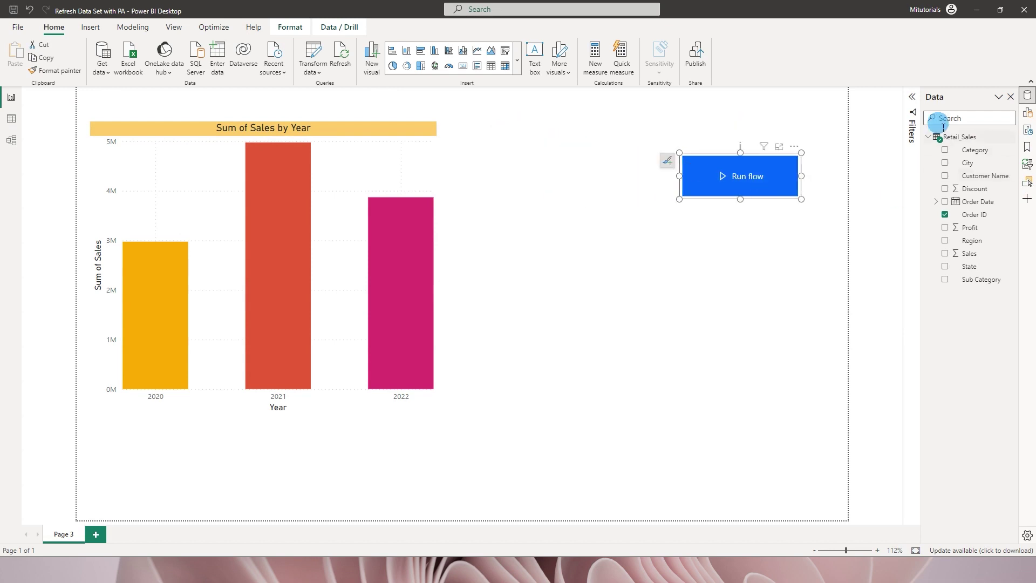
click(1004, 98)
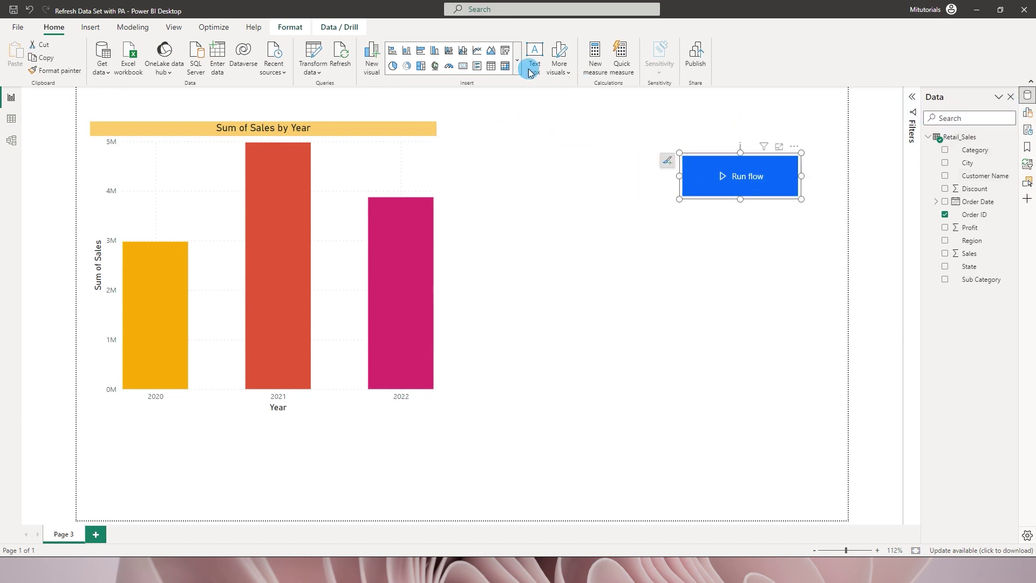
click(236, 25)
click(173, 27)
click(490, 58)
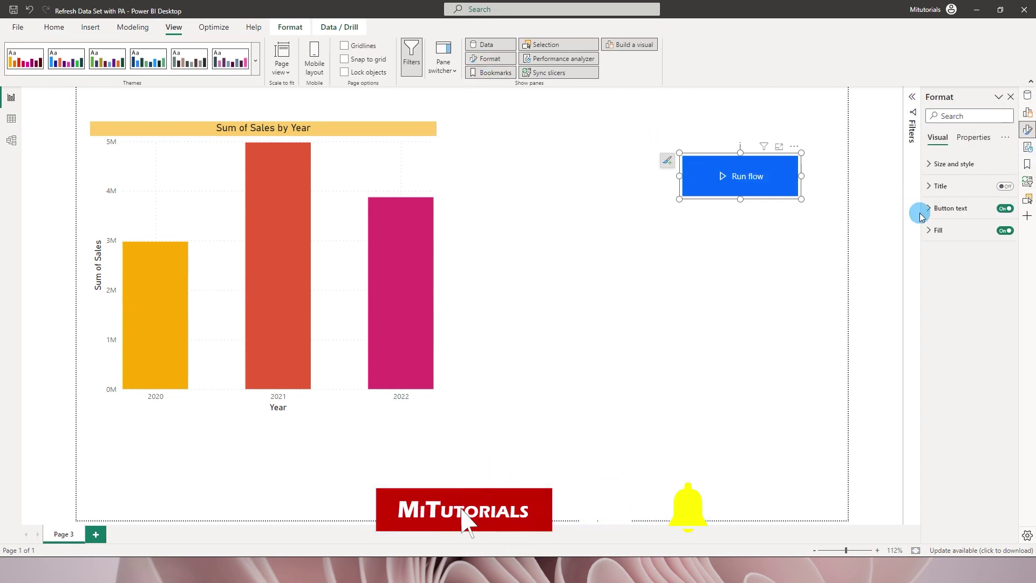
Change the button text from 'Run flow' to 'Refresh Data Set' in the Format pane.
click(704, 187)
click(1028, 129)
click(1027, 129)
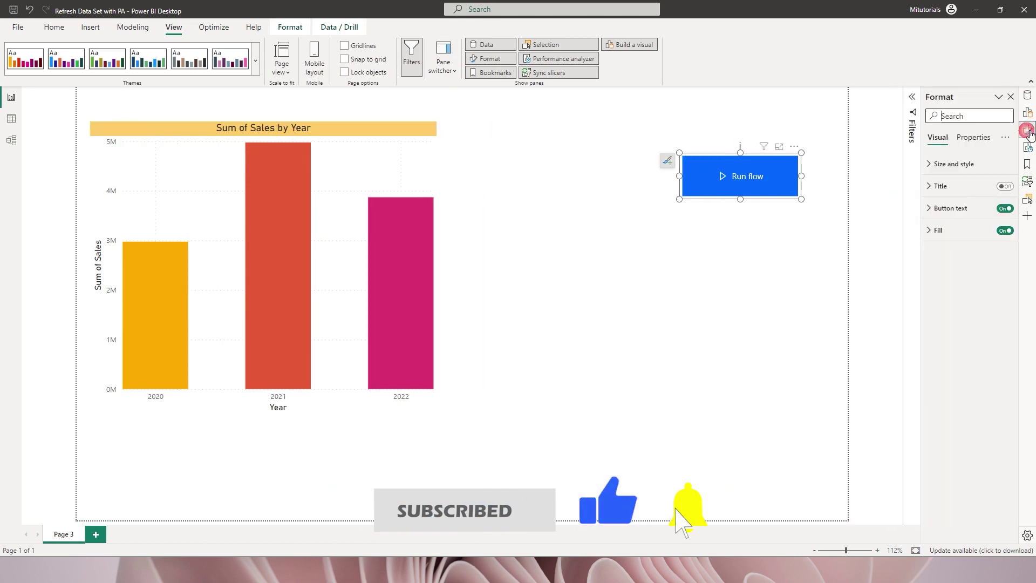
click(958, 189)
click(929, 208)
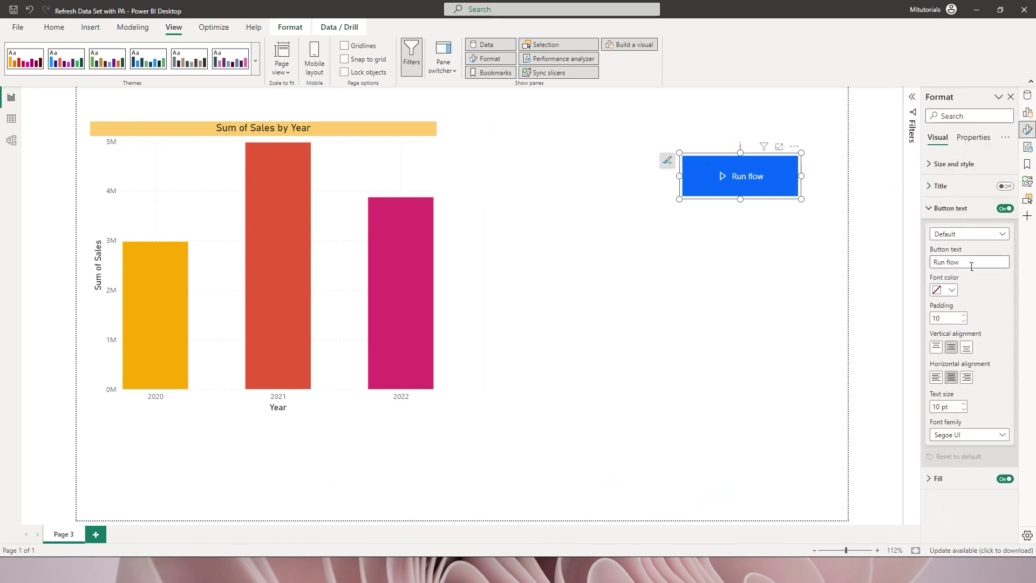
drag(959, 262, 915, 261)
text(Refresh Data Se)
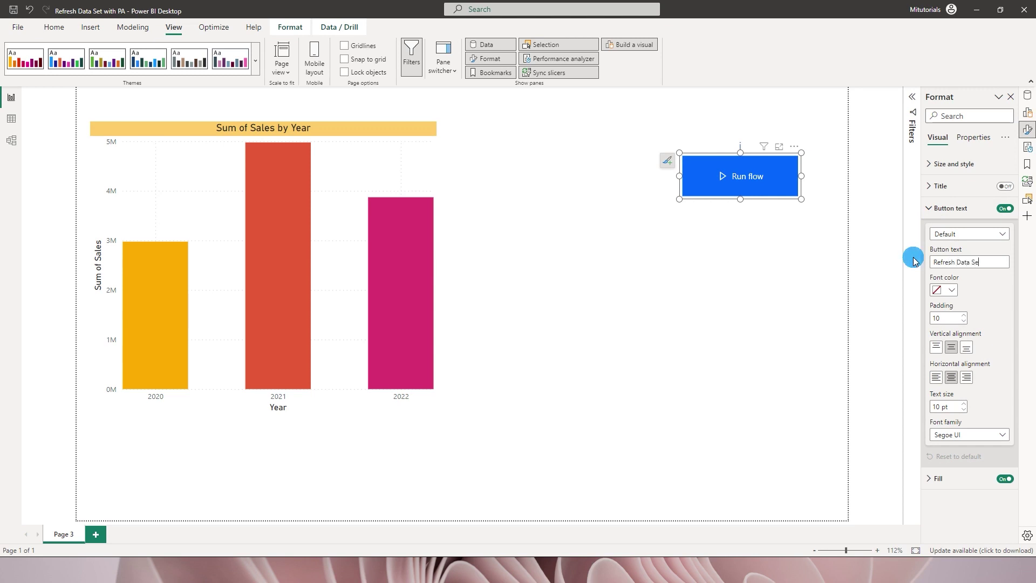
text(t)
click(667, 238)
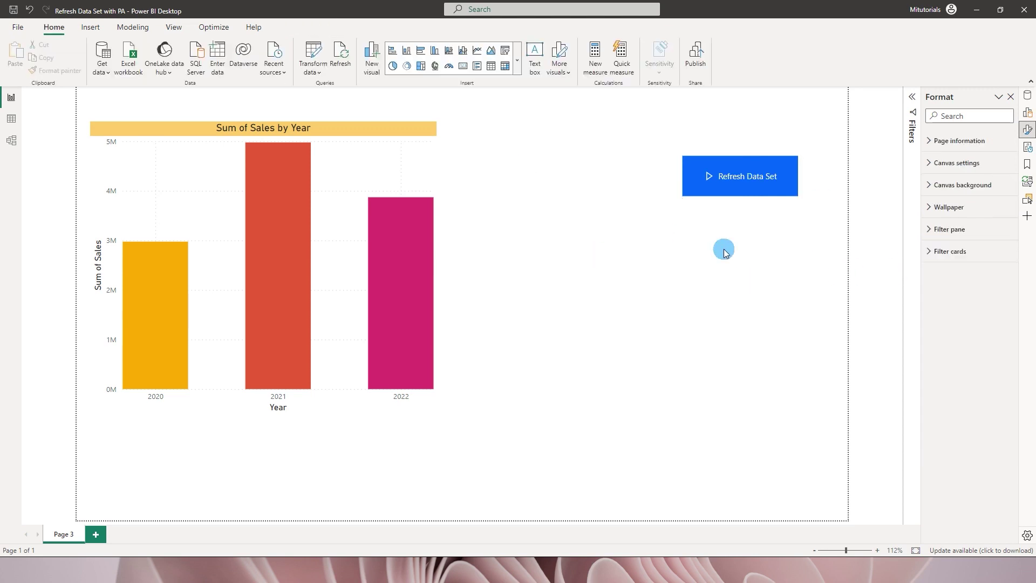
Publish to the Tutorials workspace and confirm Replace for the Refresh Data Set with PA dataset.
click(696, 56)
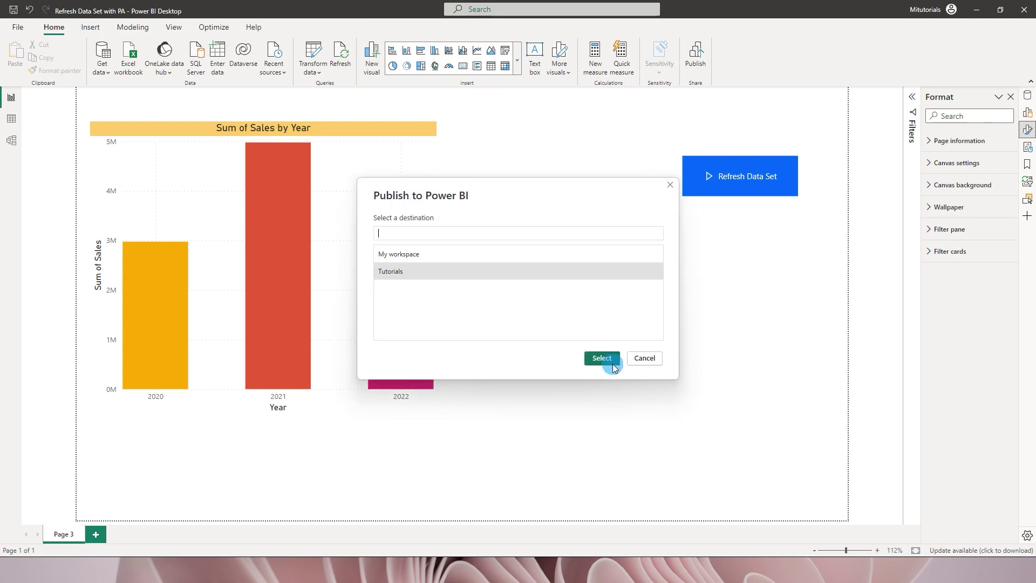
click(603, 359)
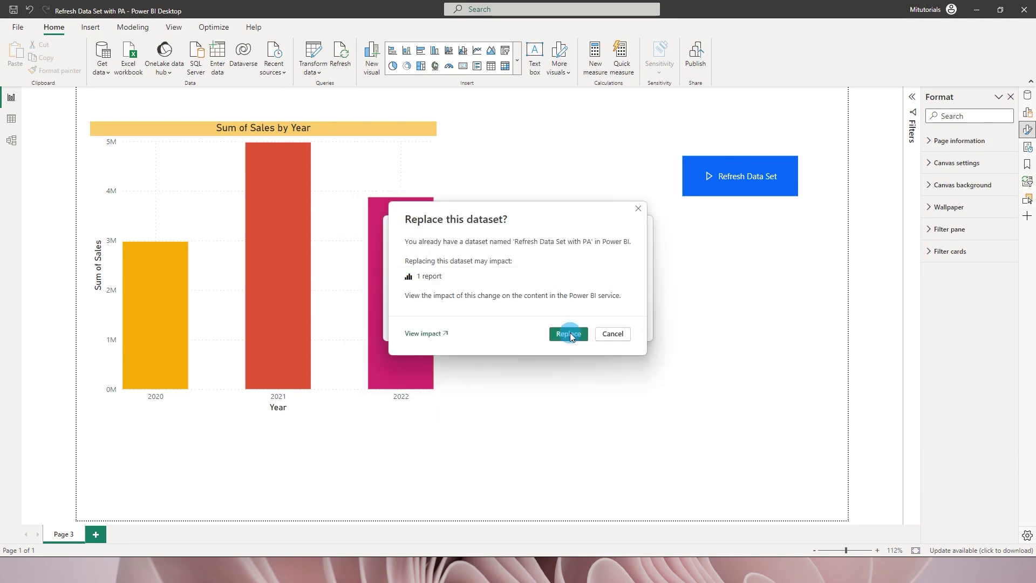
click(567, 333)
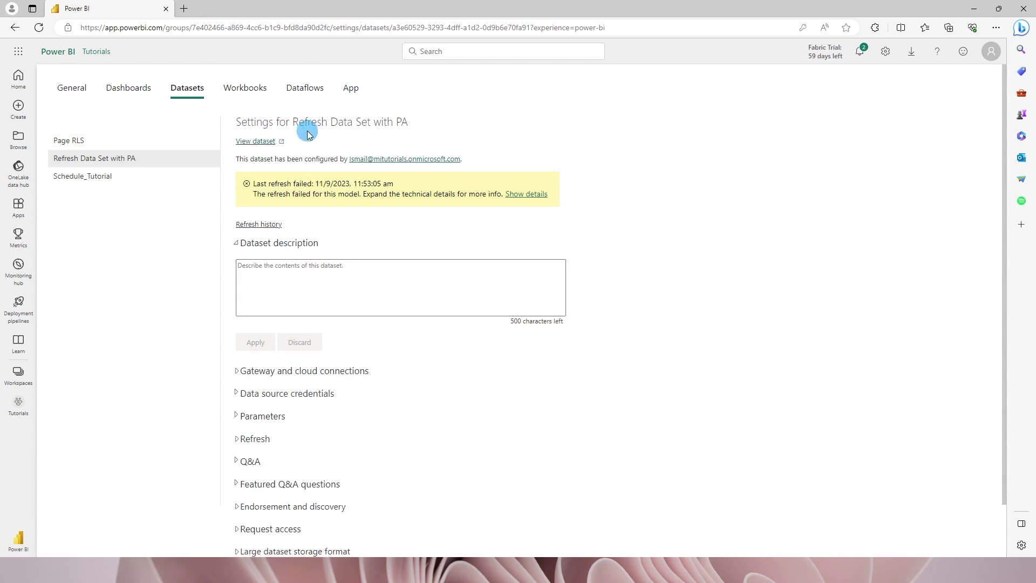
Confirm under Gateway and cloud connections that the SQL Server source maps to SQL.
scroll(435, 234, down, 1)
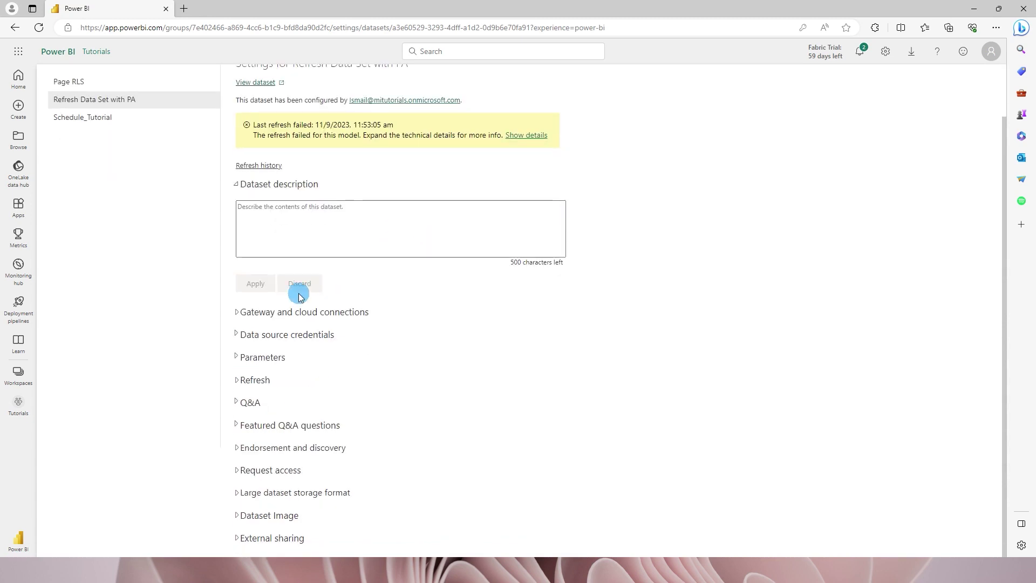
click(238, 313)
scroll(418, 316, down, 5)
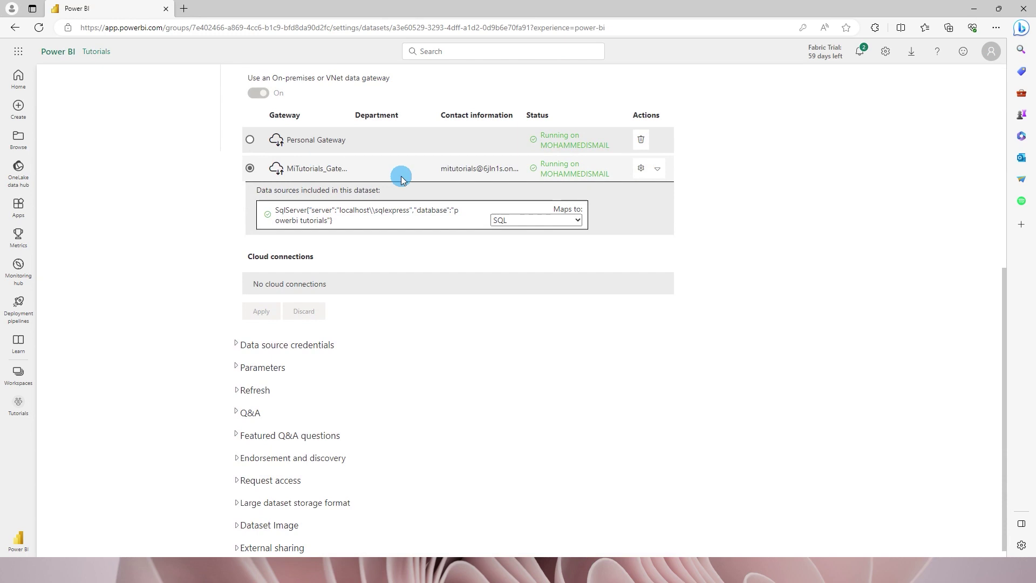
scroll(400, 171, up, 1)
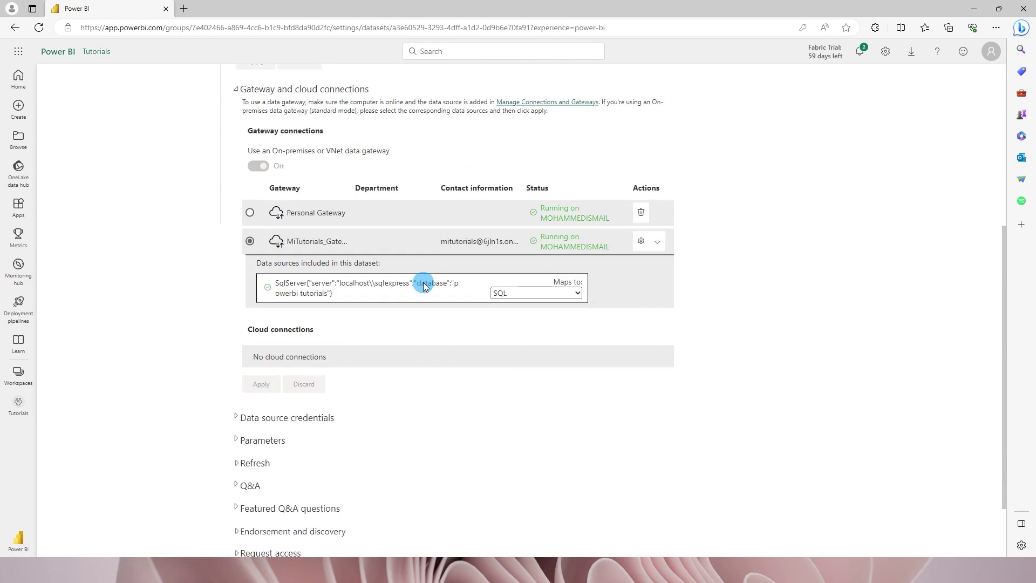
click(519, 296)
click(509, 311)
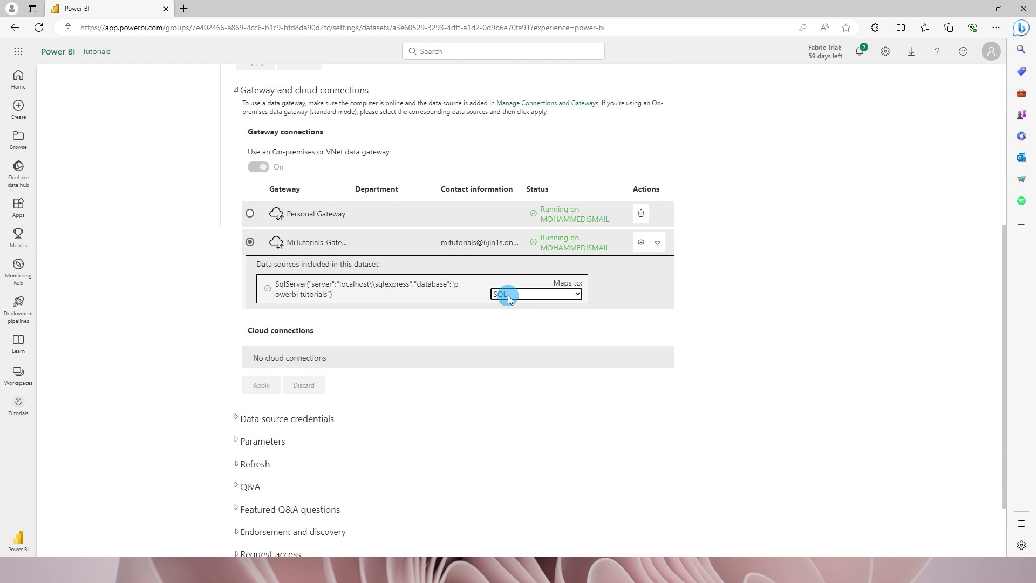
Go to the Tutorials workspace from the Workspaces list.
scroll(504, 301, down, 2)
scroll(503, 302, up, 7)
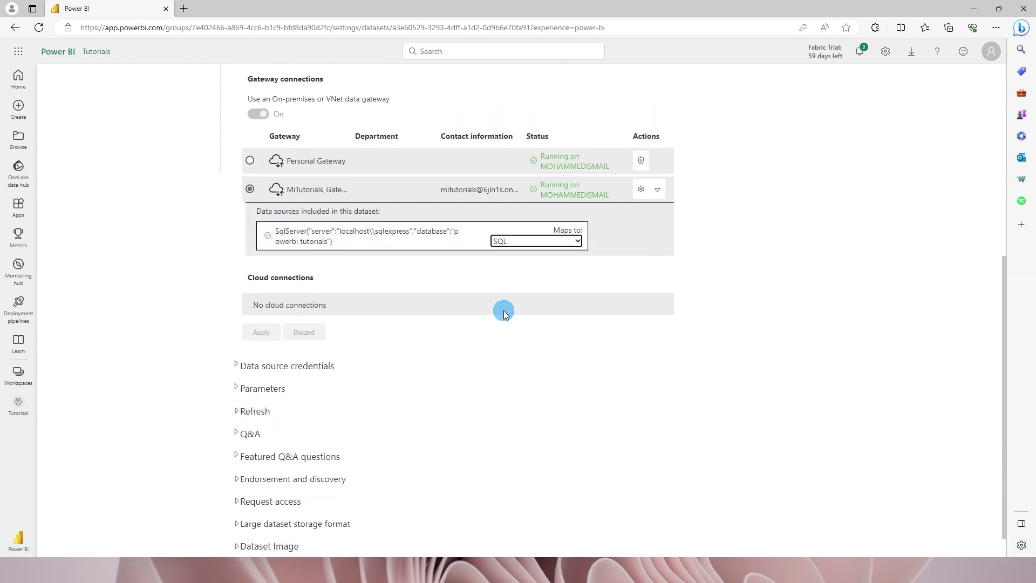
scroll(780, 291, down, 7)
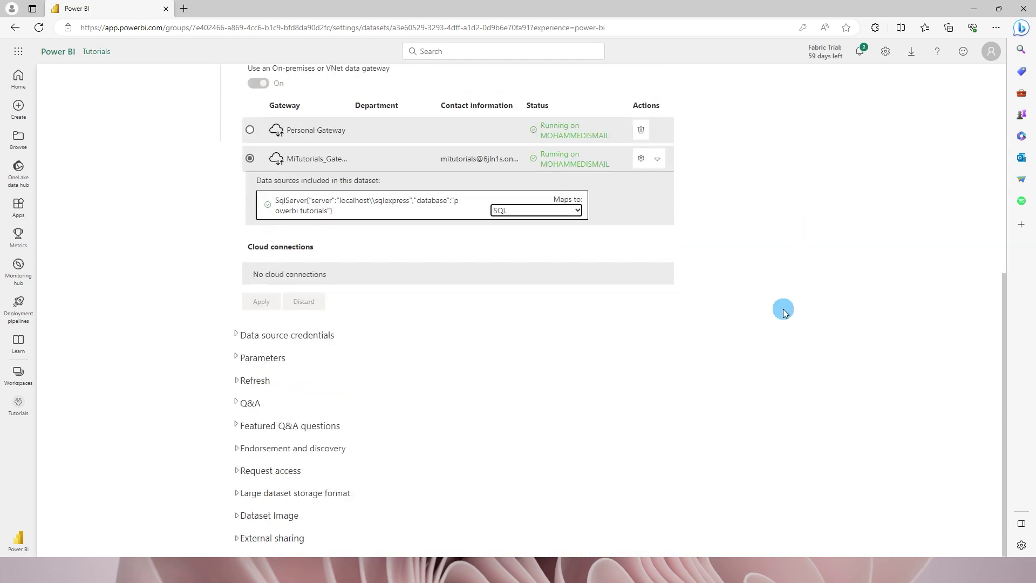
scroll(781, 305, up, 7)
click(19, 373)
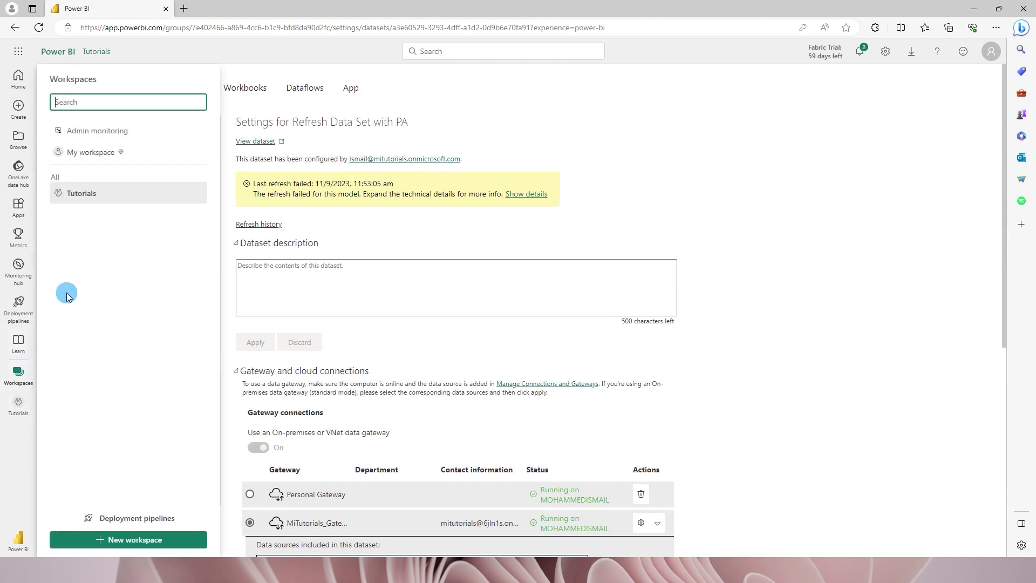
click(86, 199)
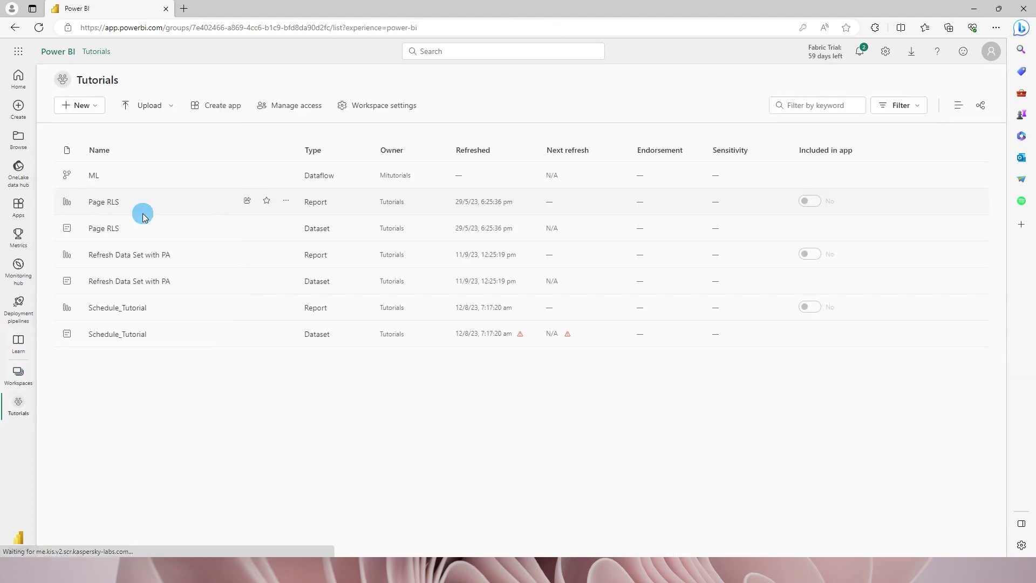
Open the Refresh Data Set with PA report and import '2023 Sales$' into [dbo].[Retail_Sales].
click(122, 256)
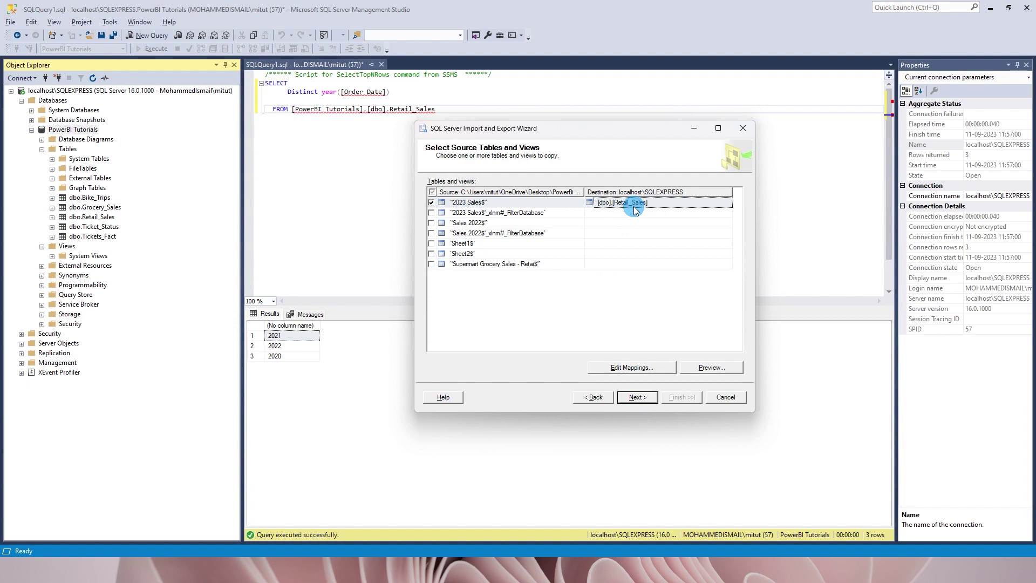
click(637, 397)
click(680, 398)
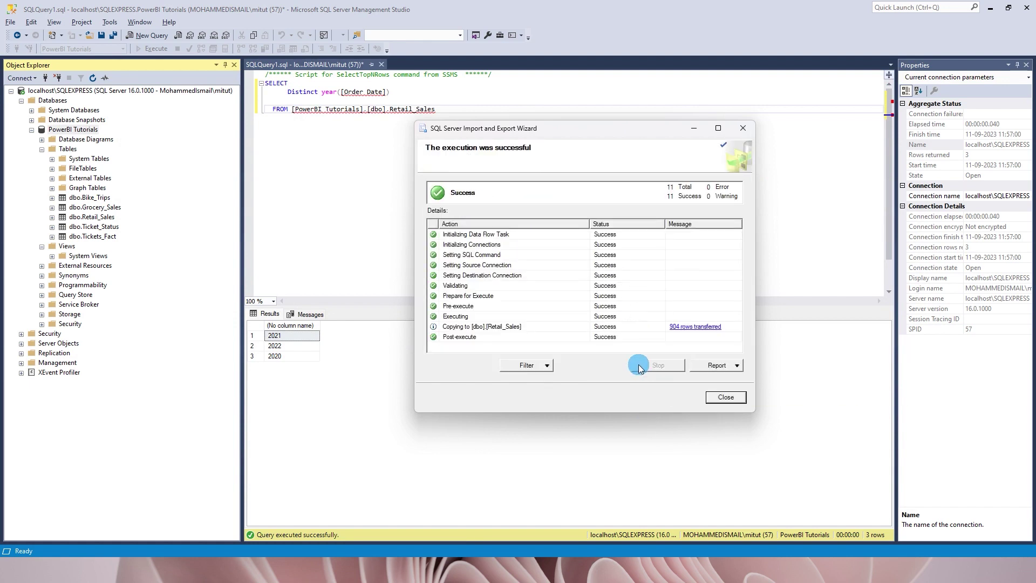
click(725, 397)
key(alt+Tab)
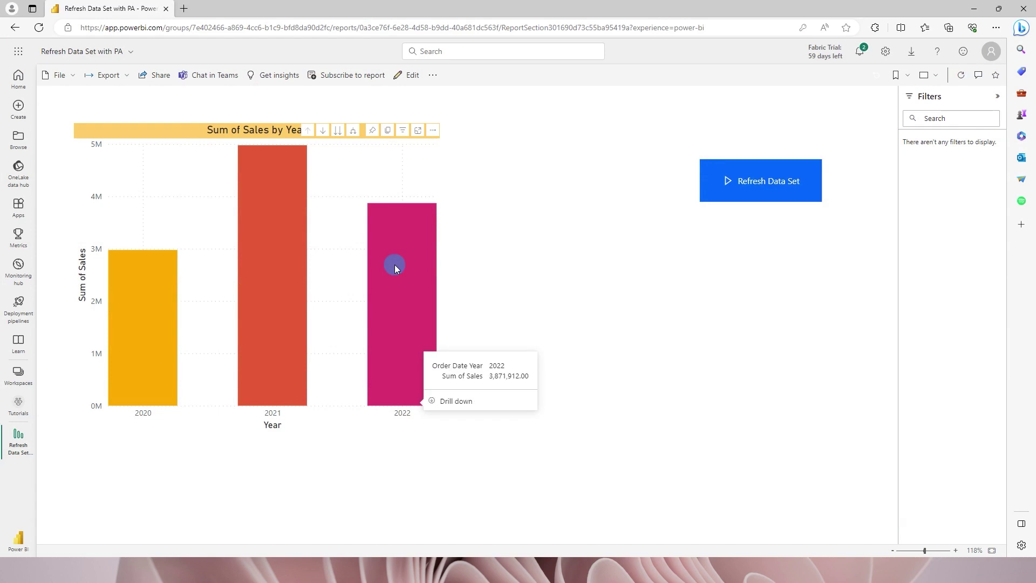
Trigger the report's Refresh Data Set button to run the dataset refresh flow.
click(758, 182)
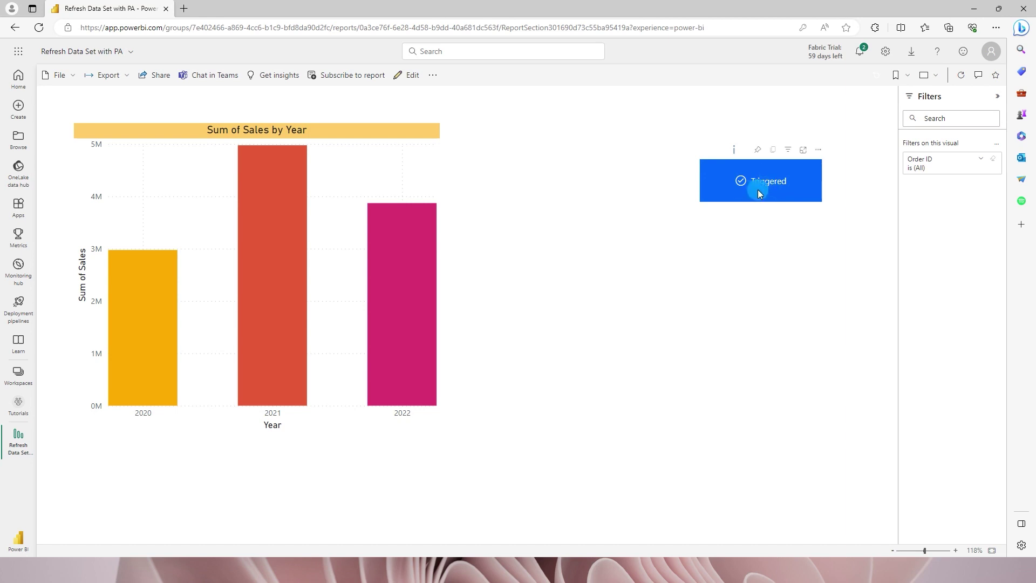
click(726, 319)
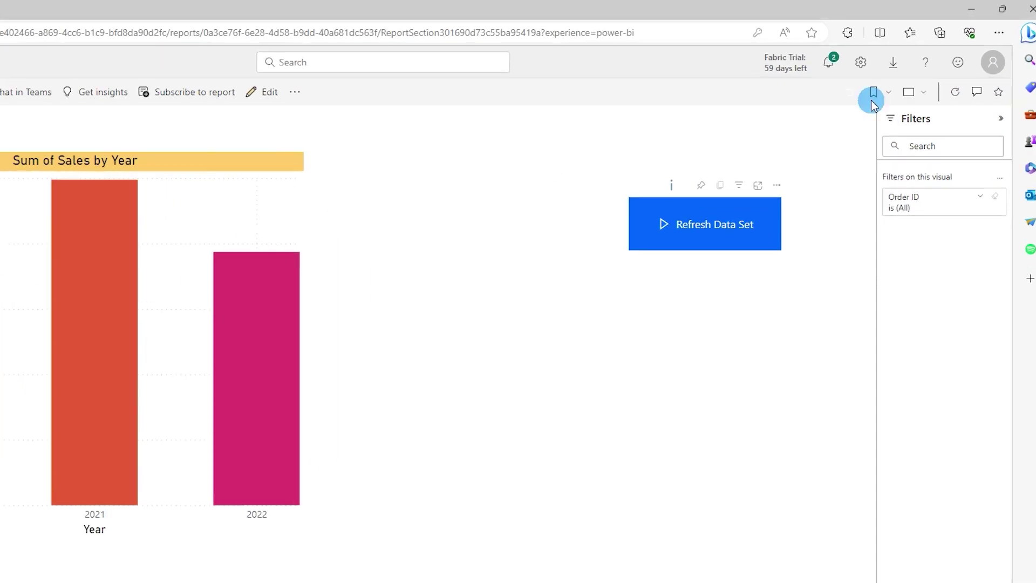
Refresh the report visuals so Sum of Sales by Year shows a 2023 bar of about 1.3M.
click(956, 115)
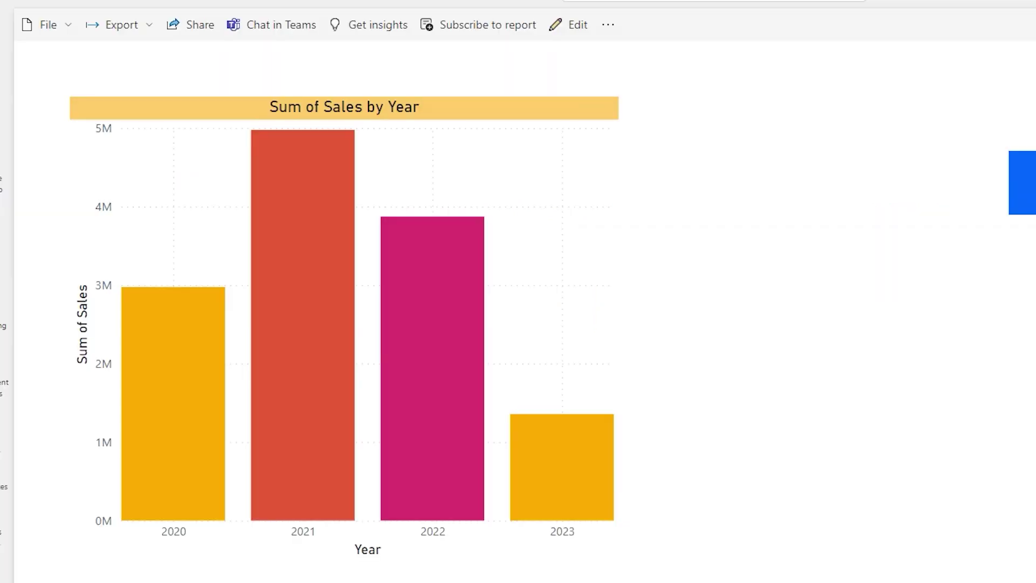
click(568, 507)
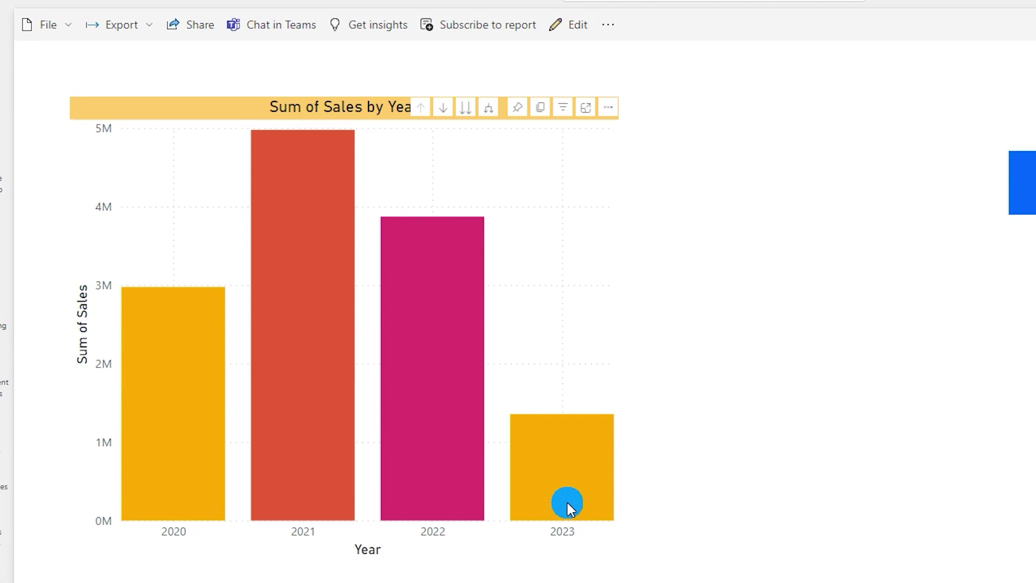
click(569, 507)
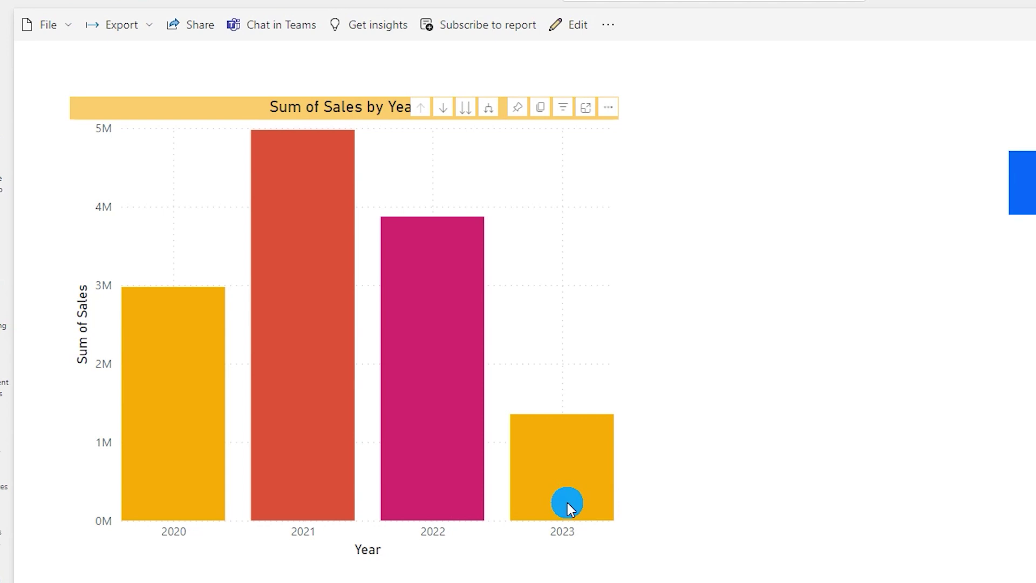